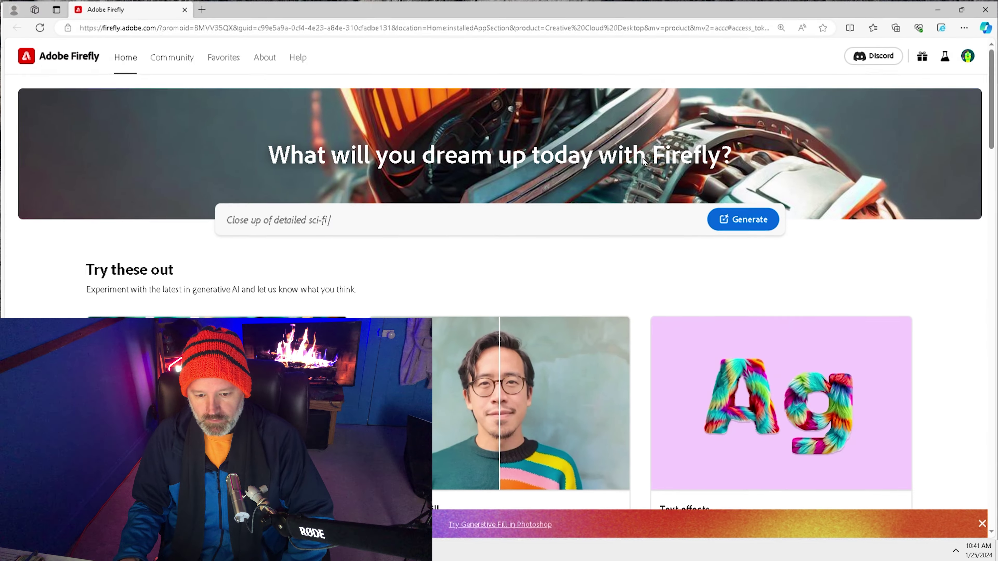
Open Firefly's Text to image generator and generate images from the prompt "A badger"
scroll(670, 71, down, 2)
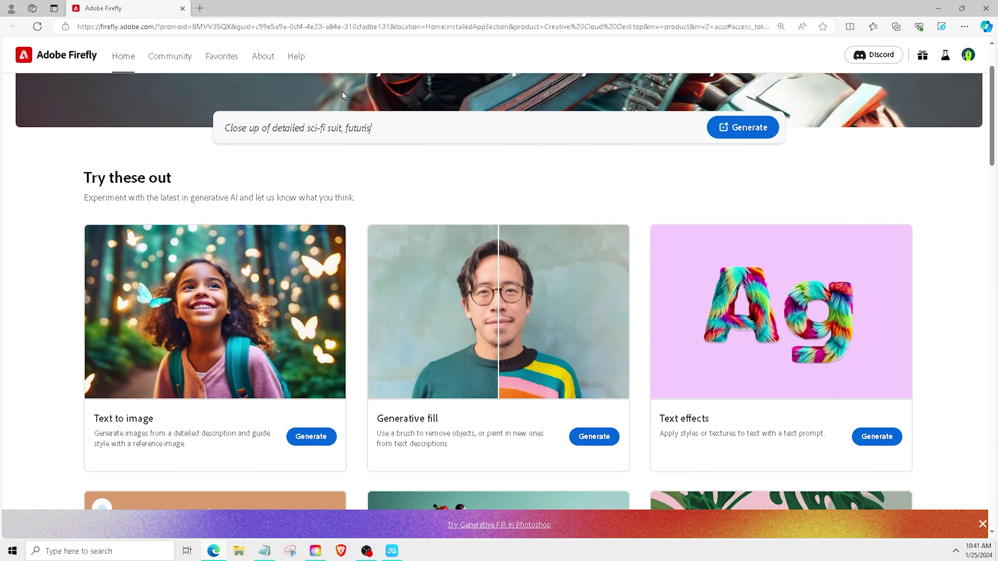
click(169, 313)
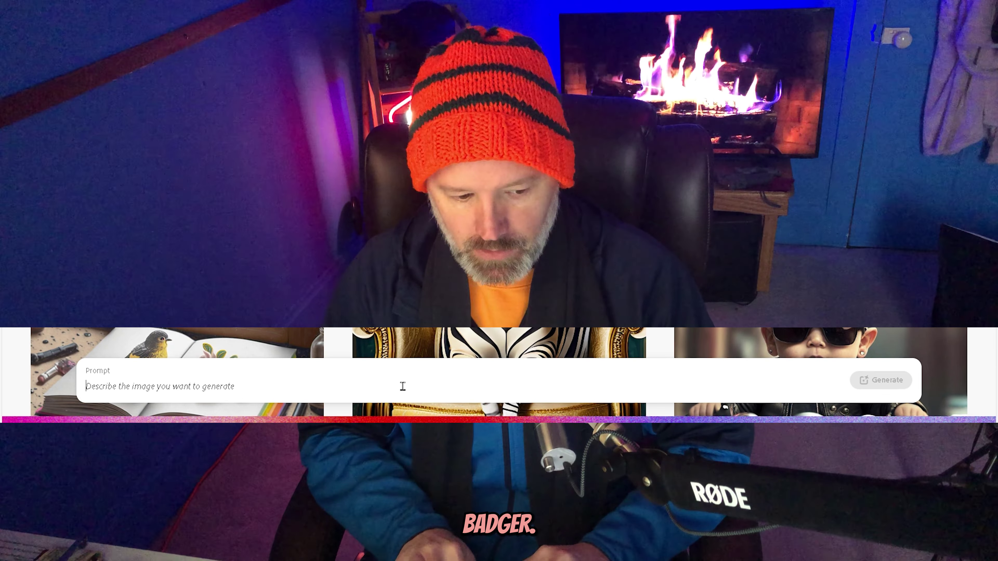
text(A badg)
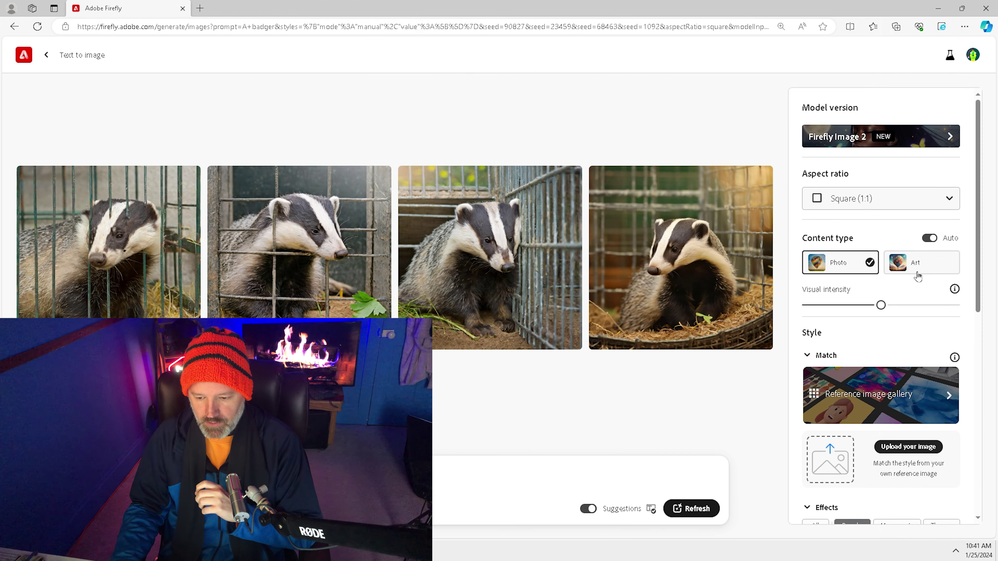
Set the content type to Art and raise the visual intensity to its maximum
click(917, 273)
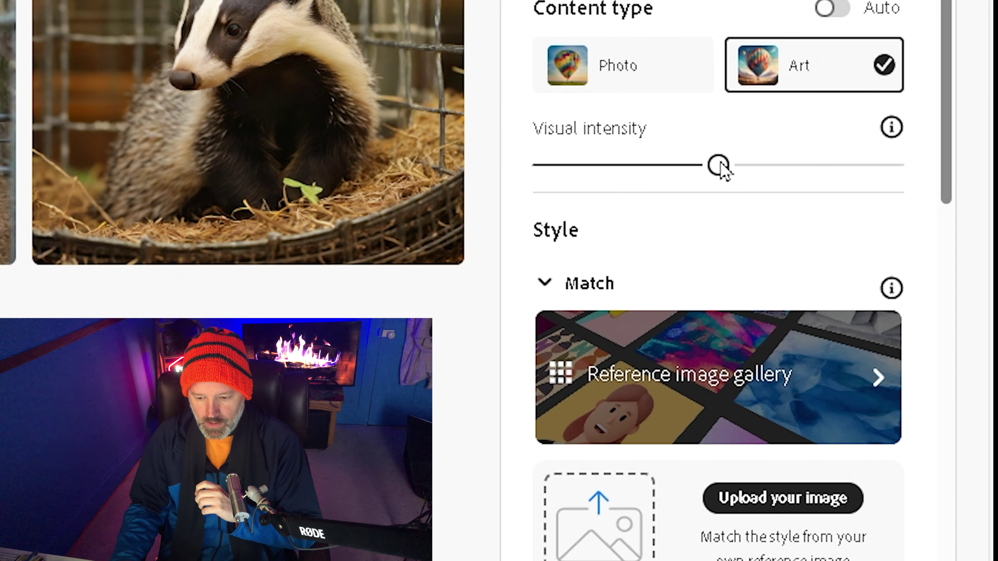
drag(722, 168, 932, 162)
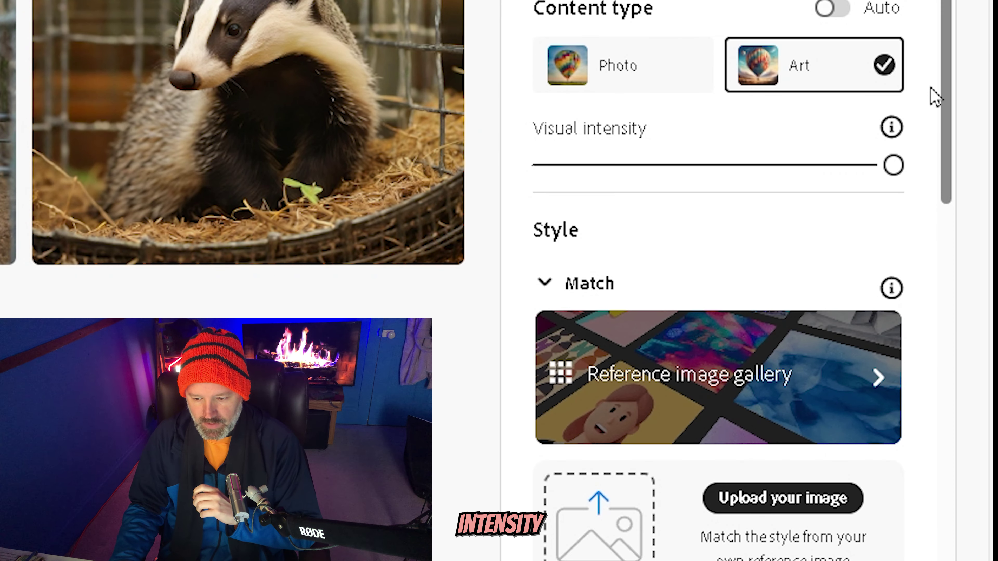
scroll(947, 88, down, 1)
drag(947, 87, 926, 343)
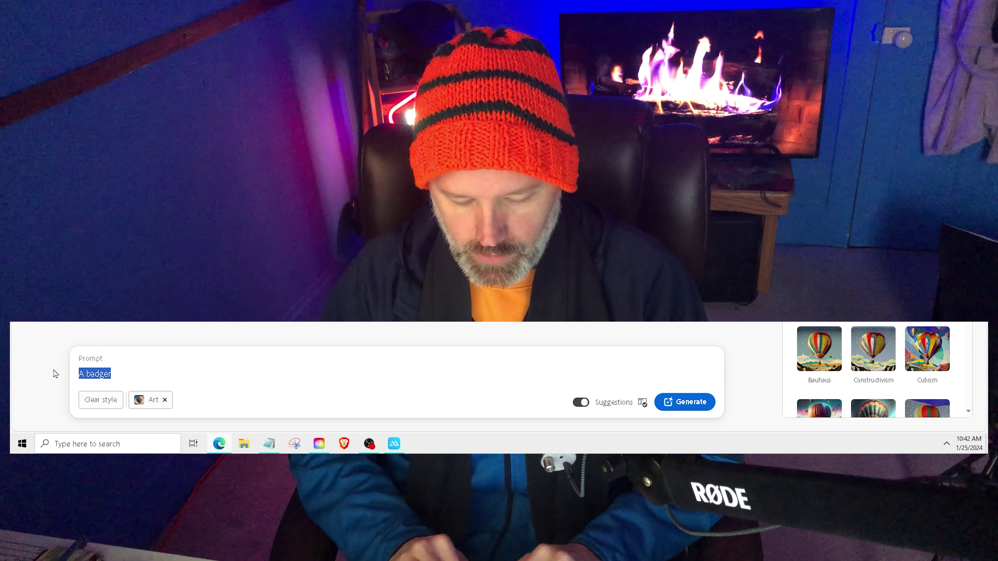
Generate images from the prompt "a cartoon badger, listening to headphones which are red. he is kind and nice and round"
text(a carto)
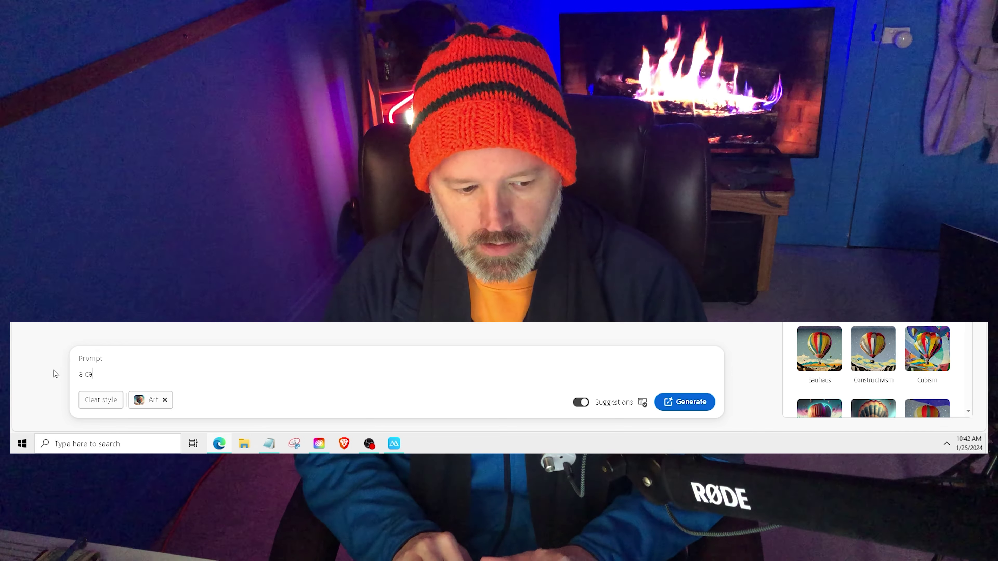
text(on badger, listening to headphones which are re)
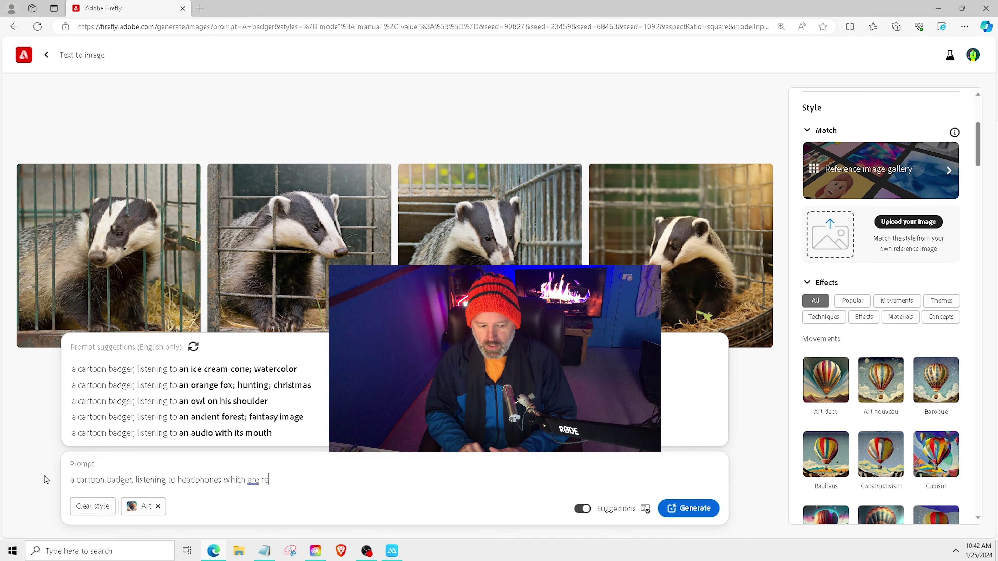
text(d. he is kind and nice and round)
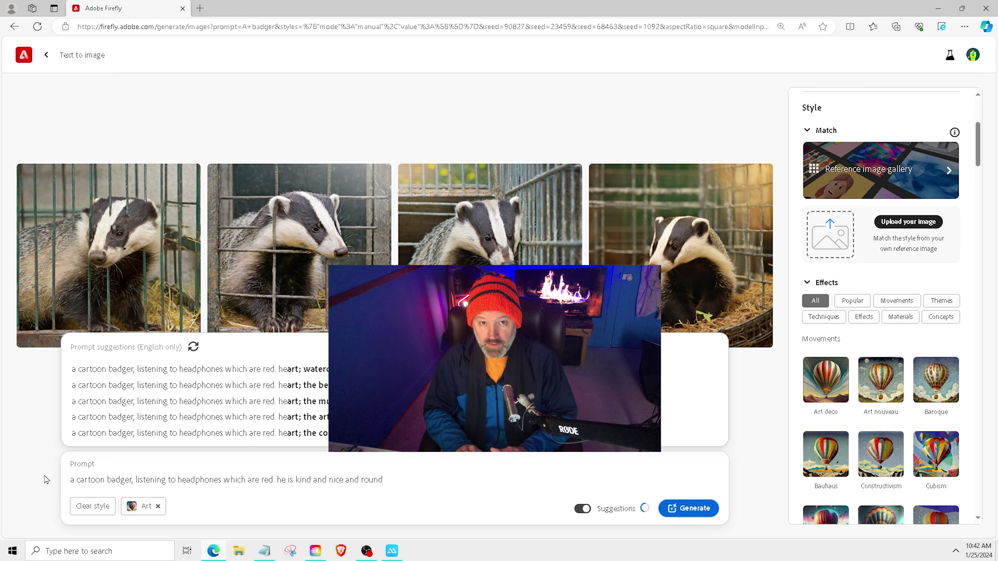
key(Return)
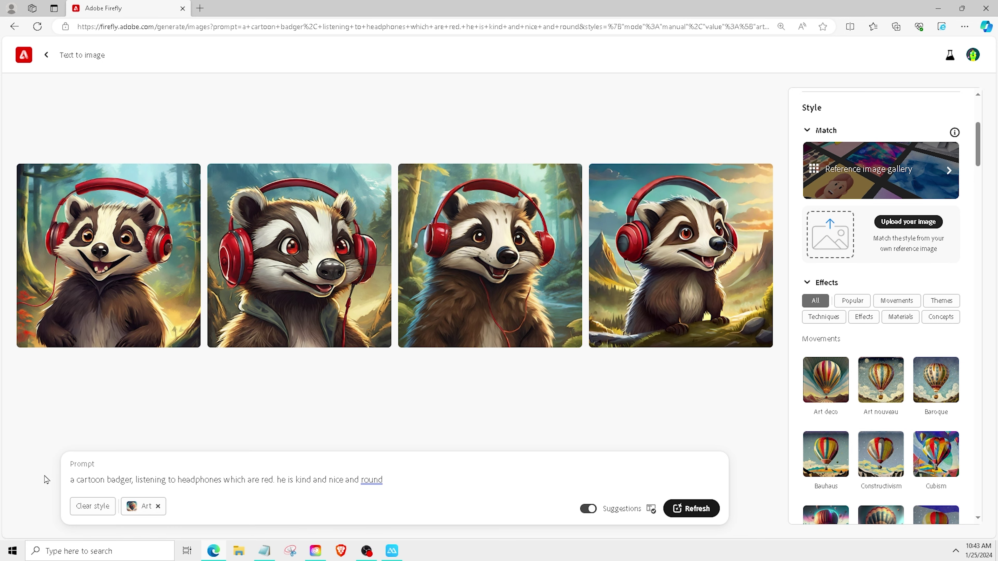
Download the second generated badger image, the one wearing the collared jacket
click(272, 294)
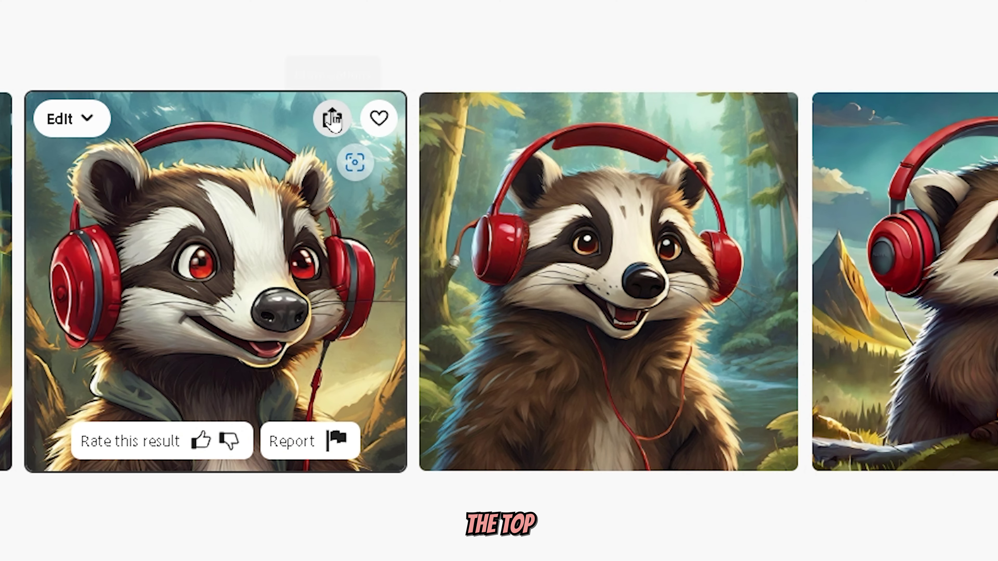
click(334, 118)
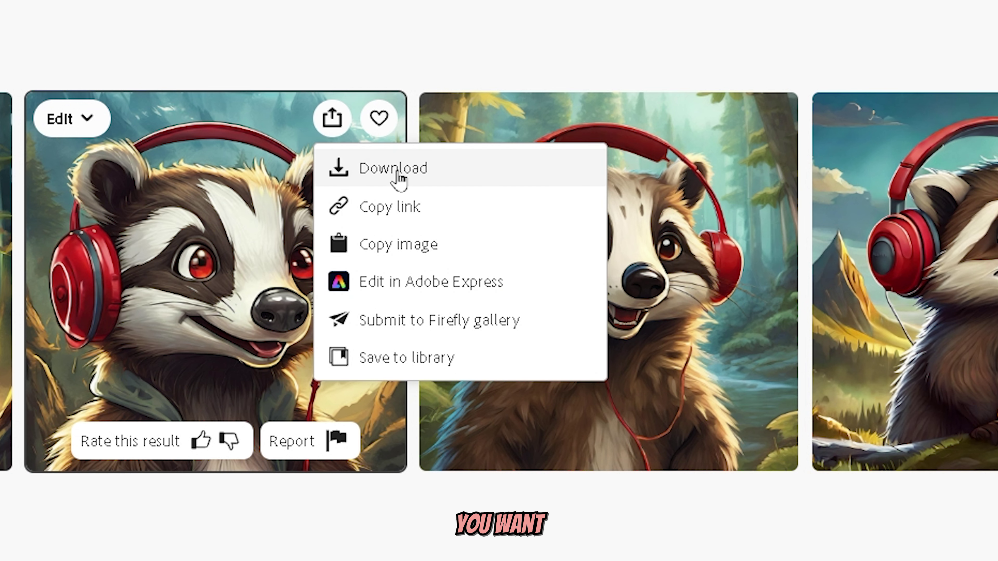
click(398, 170)
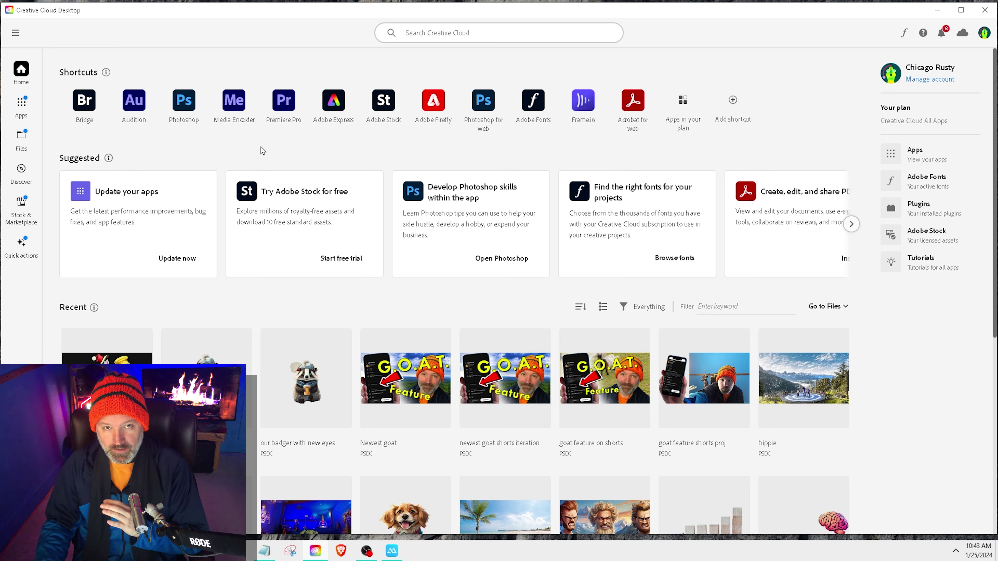
Switch to Photoshop and create a 1920 x 1080 px document at 72 ppi with transparent background contents
click(184, 106)
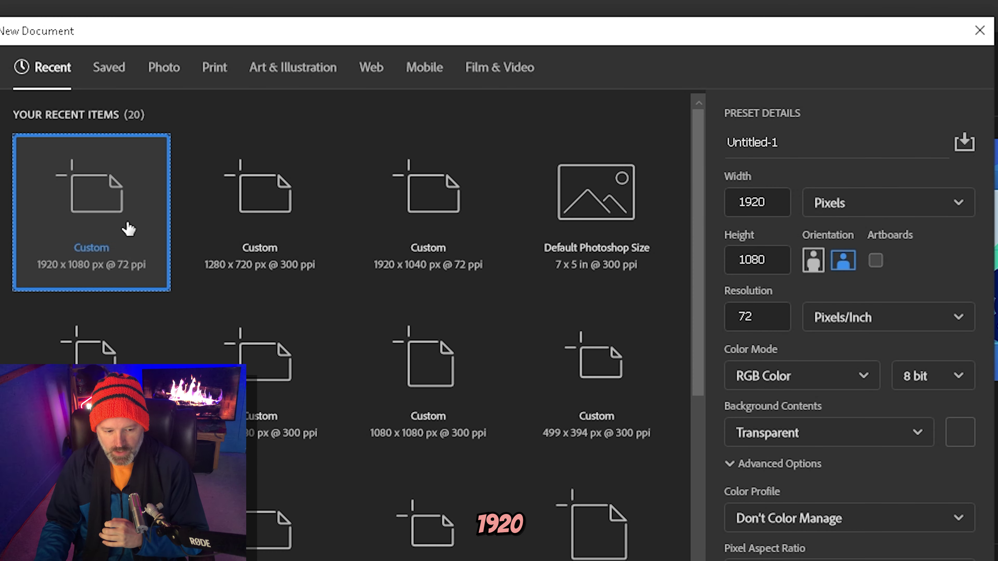
key(Return)
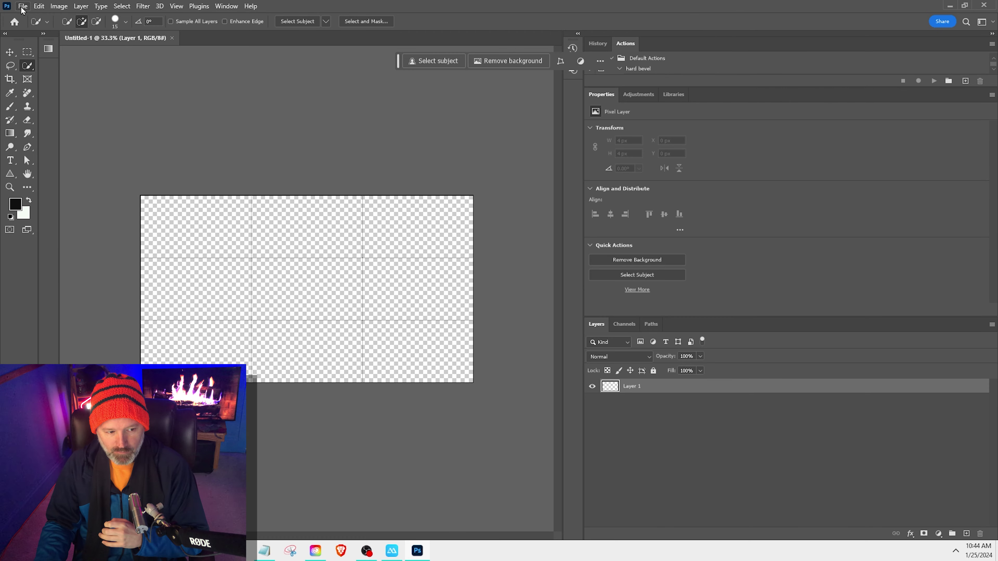
Open the downloaded Firefly cartoon badger JPG from the YOUTUBE ALL PROJECT FOOTAGE folder
click(22, 8)
click(26, 28)
click(155, 462)
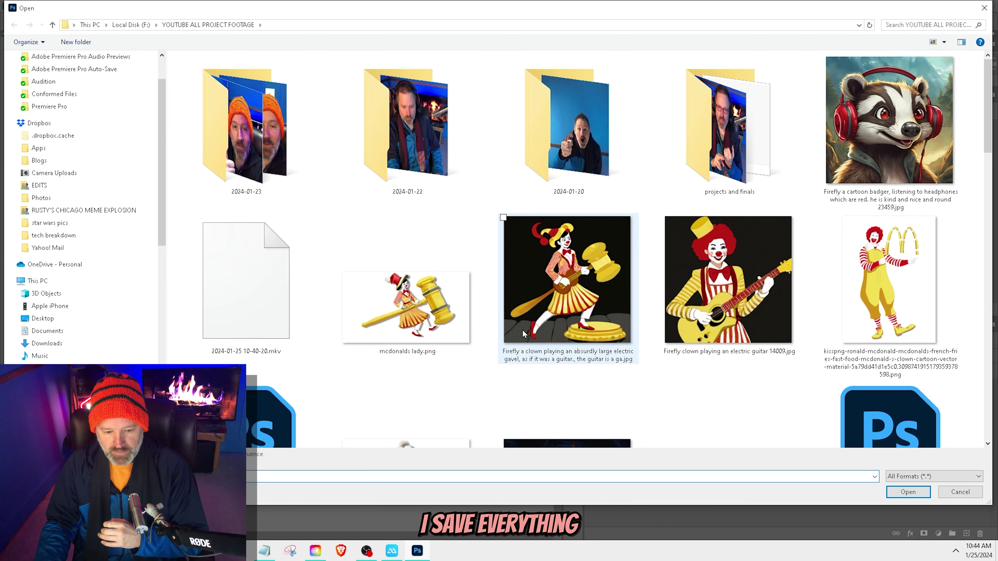
double_click(910, 134)
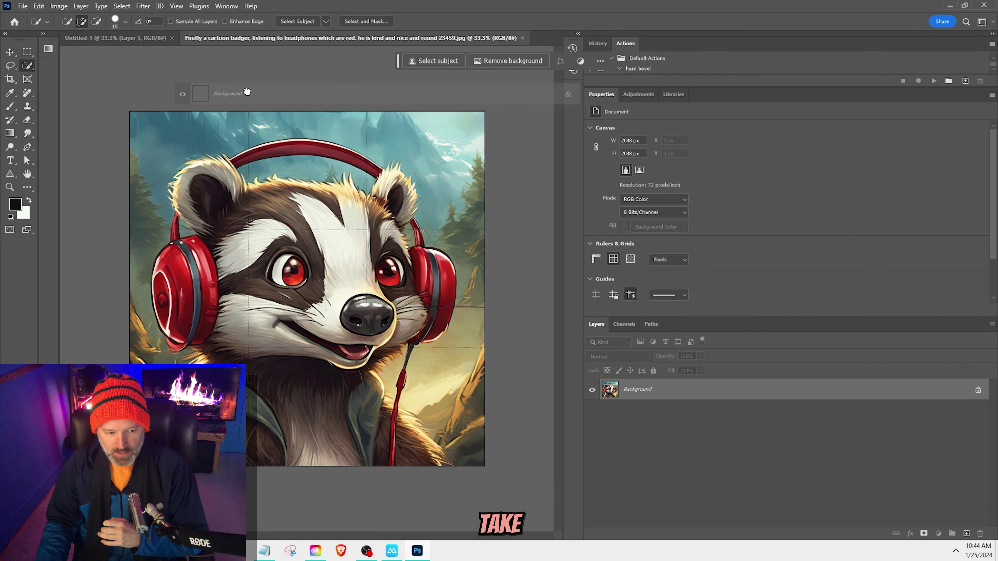
Bring the badger image into the Untitled-1 document and scale it to the canvas height, centred horizontally
drag(142, 39, 354, 284)
scroll(353, 285, down, 2)
click(9, 52)
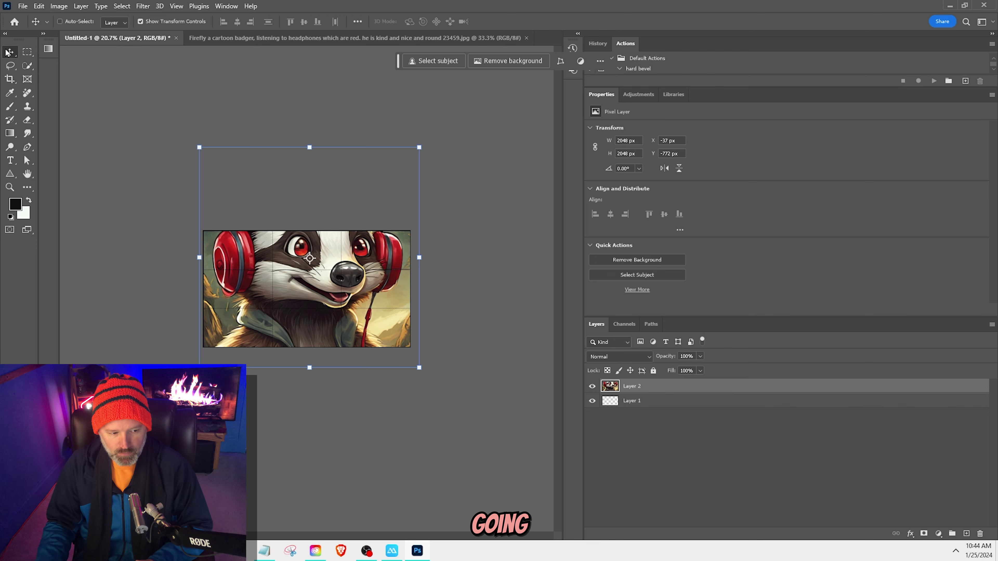
drag(310, 147, 294, 231)
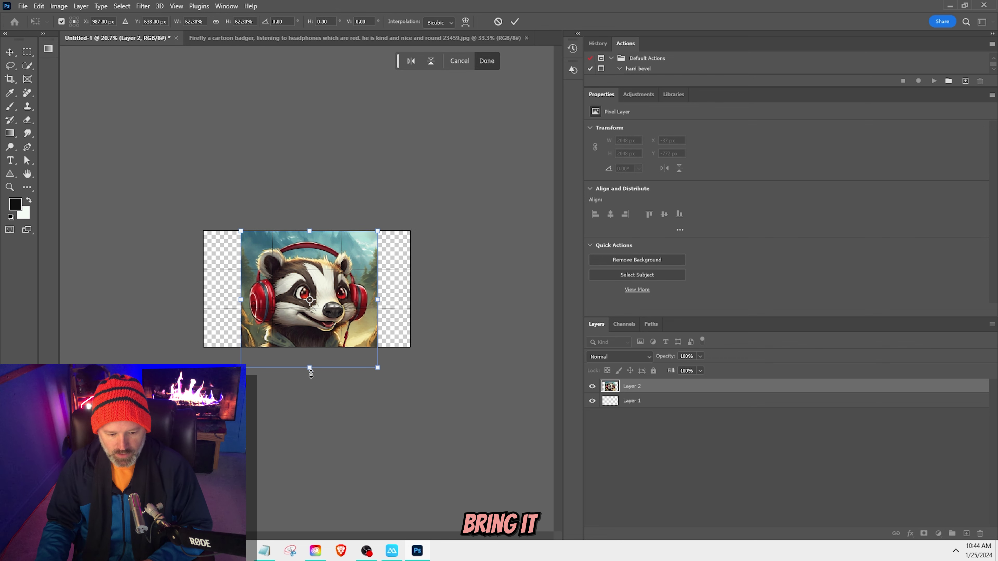
drag(310, 369, 311, 349)
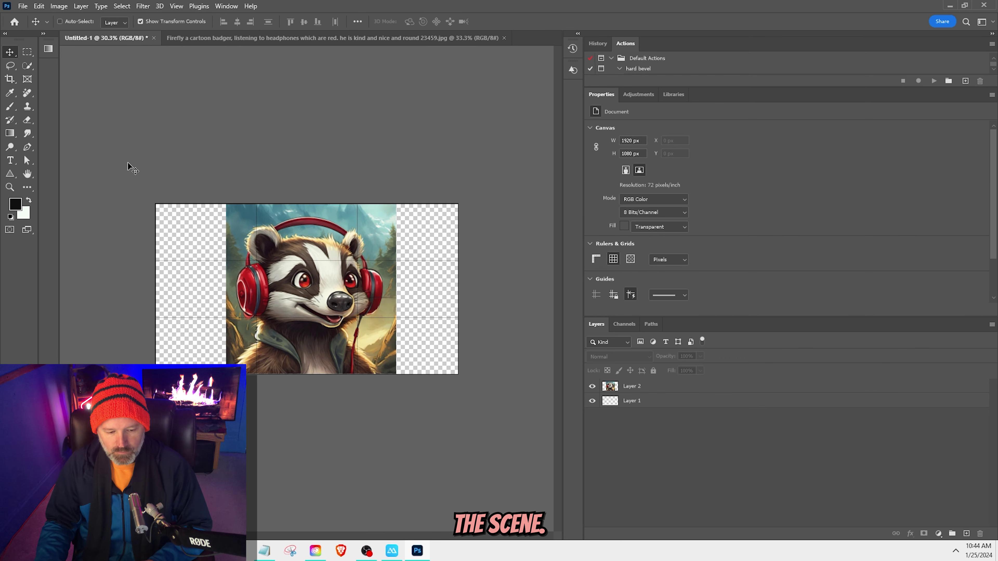
Select the empty areas on both sides of the badger, overlapping the image edges, and apply Generative Fill without a prompt
click(28, 57)
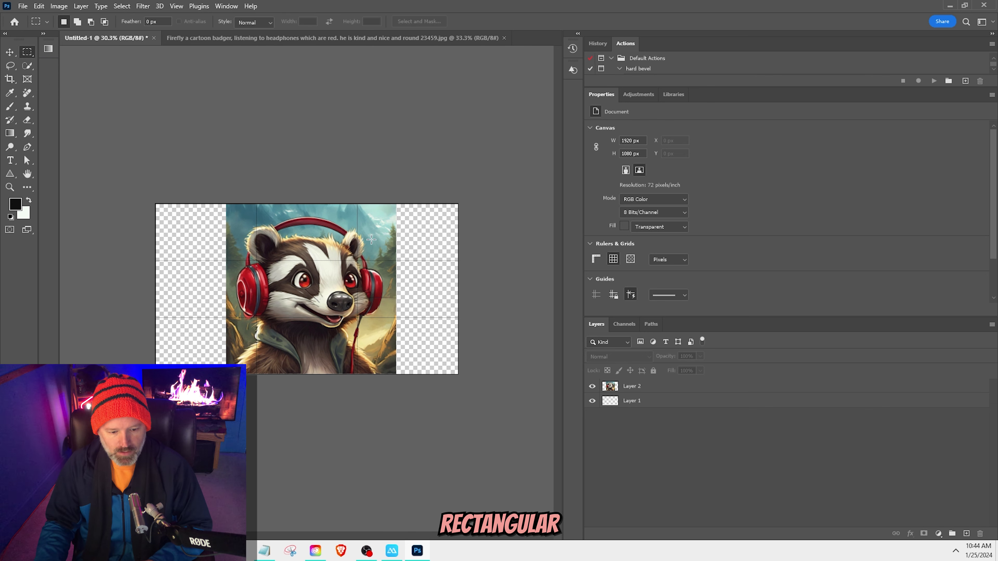
drag(382, 198, 471, 384)
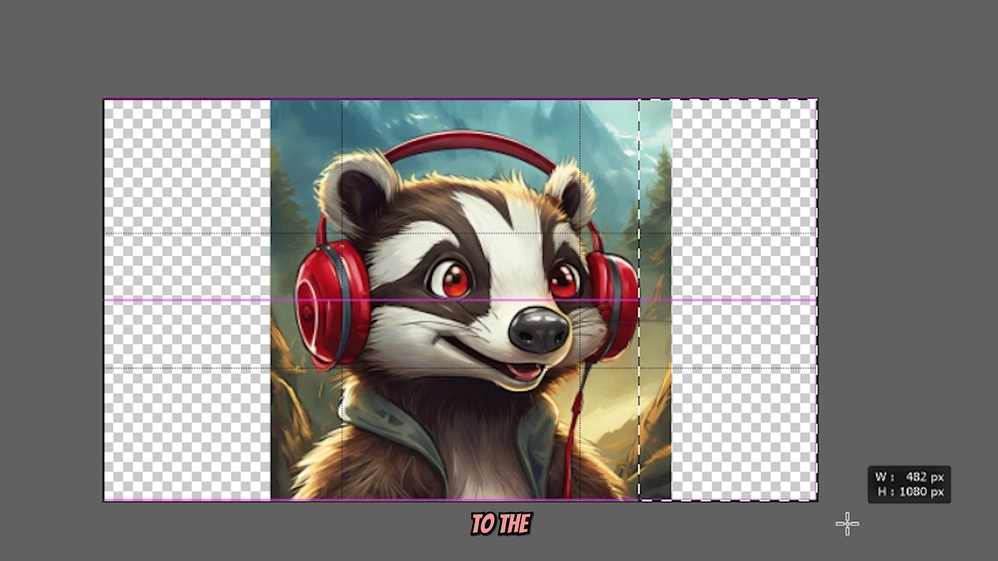
drag(847, 524, 864, 527)
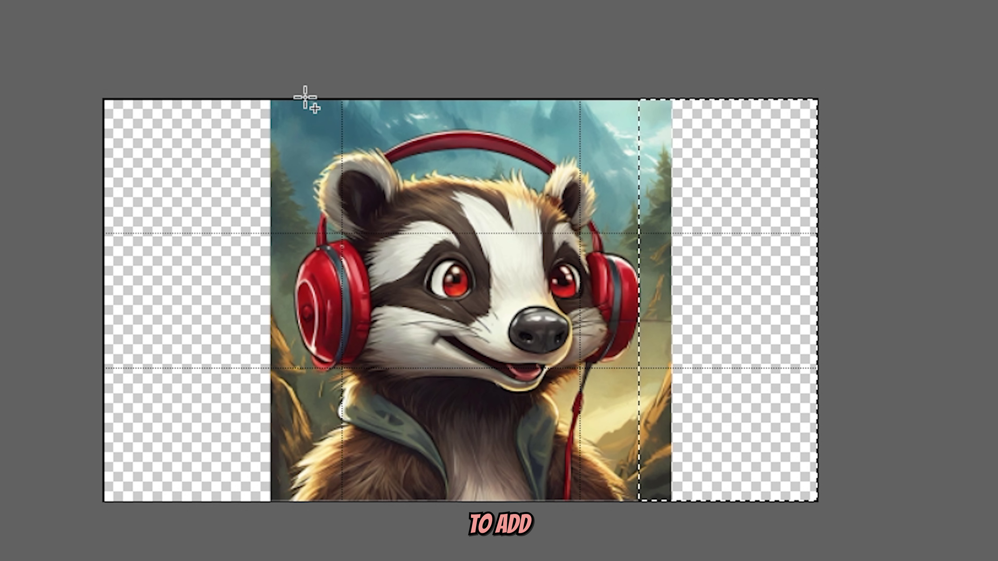
drag(305, 99, 62, 514)
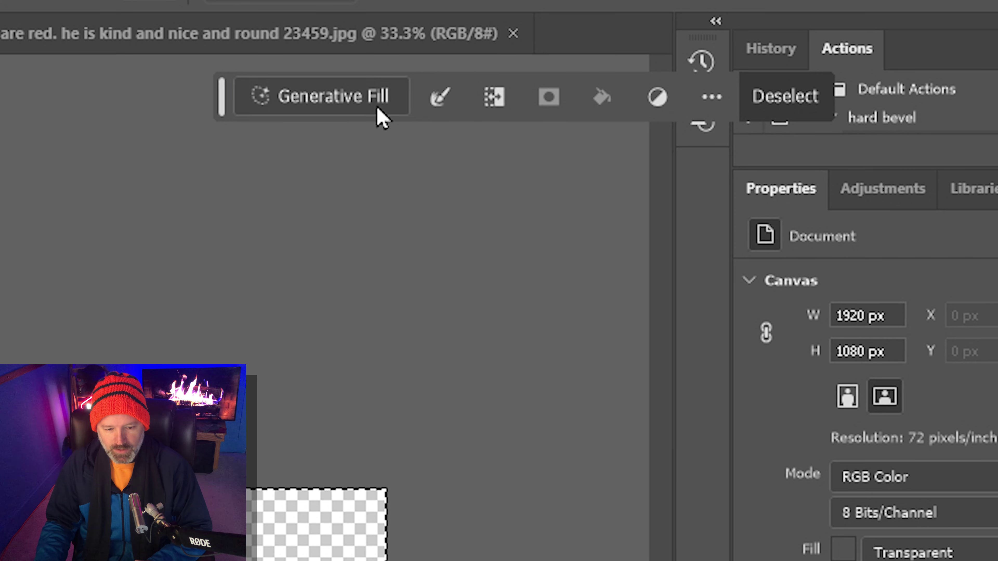
click(444, 60)
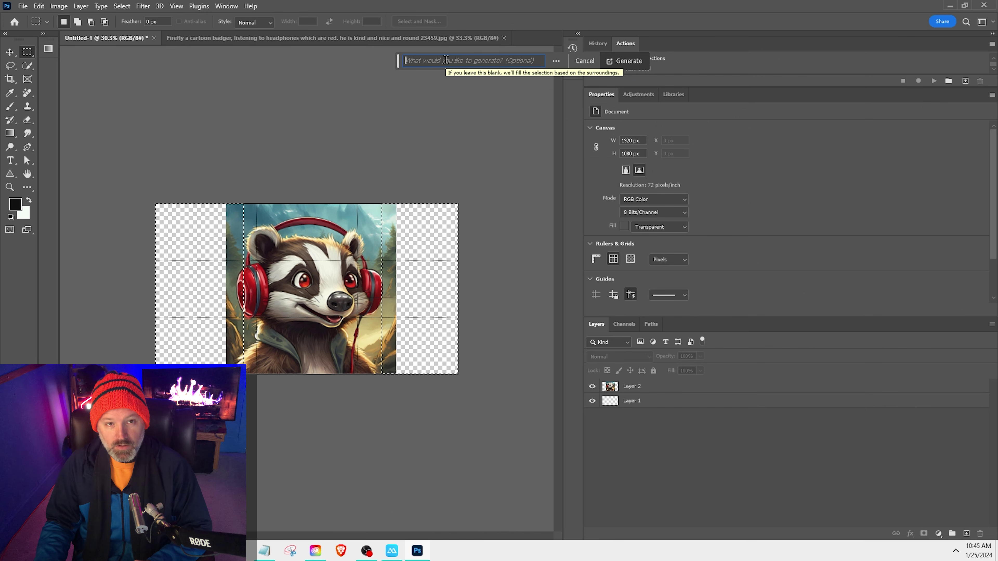
click(627, 65)
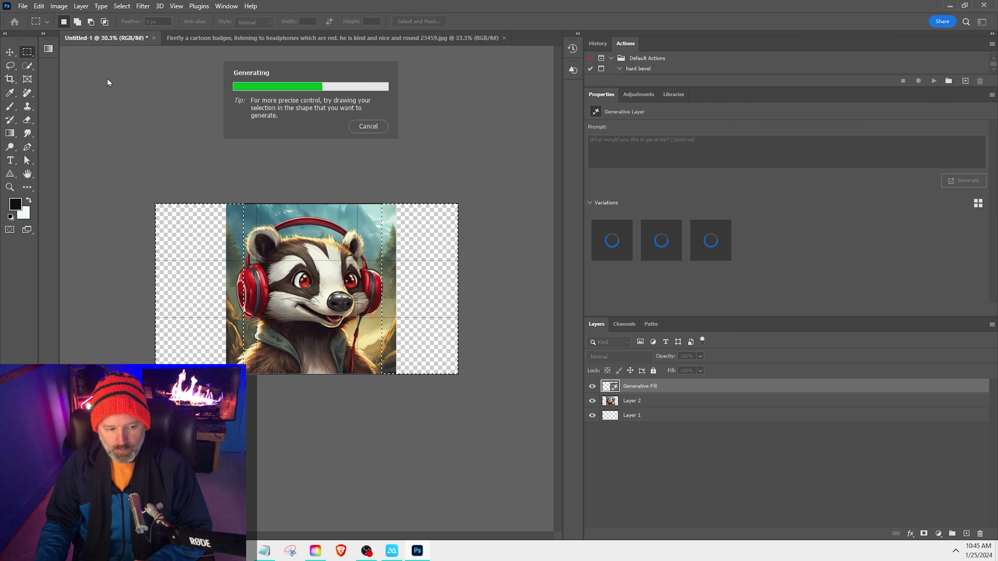
click(38, 7)
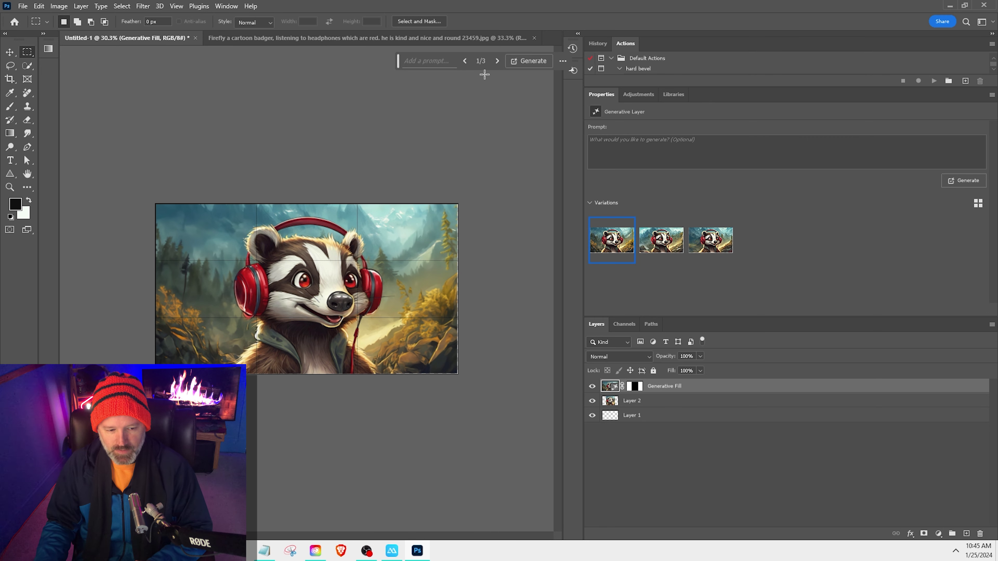
click(226, 6)
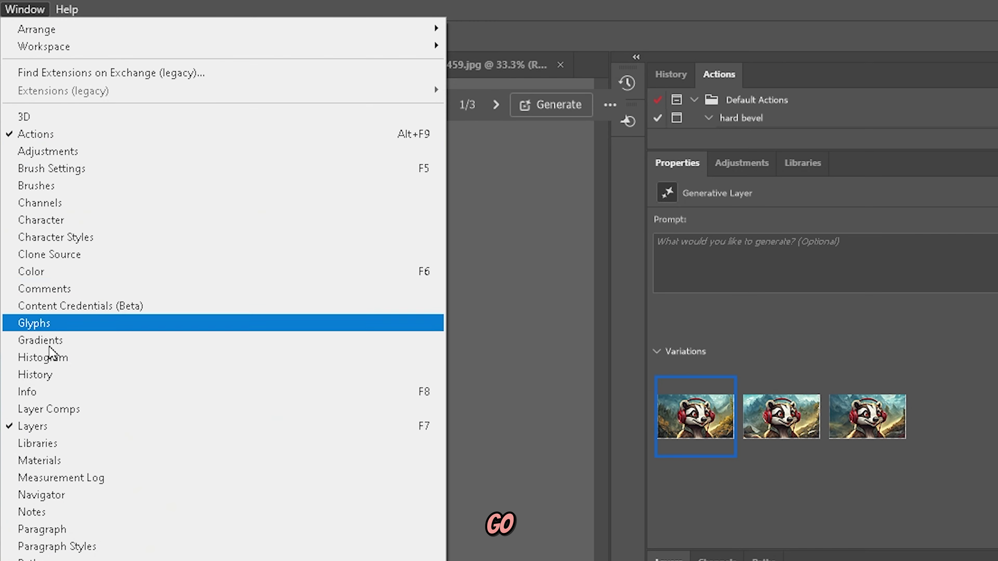
click(130, 492)
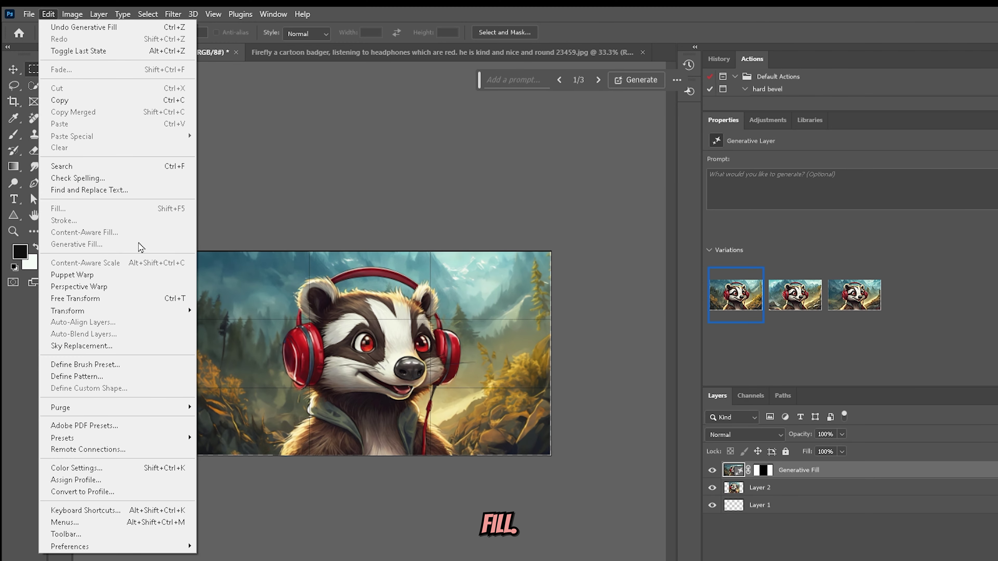
click(360, 196)
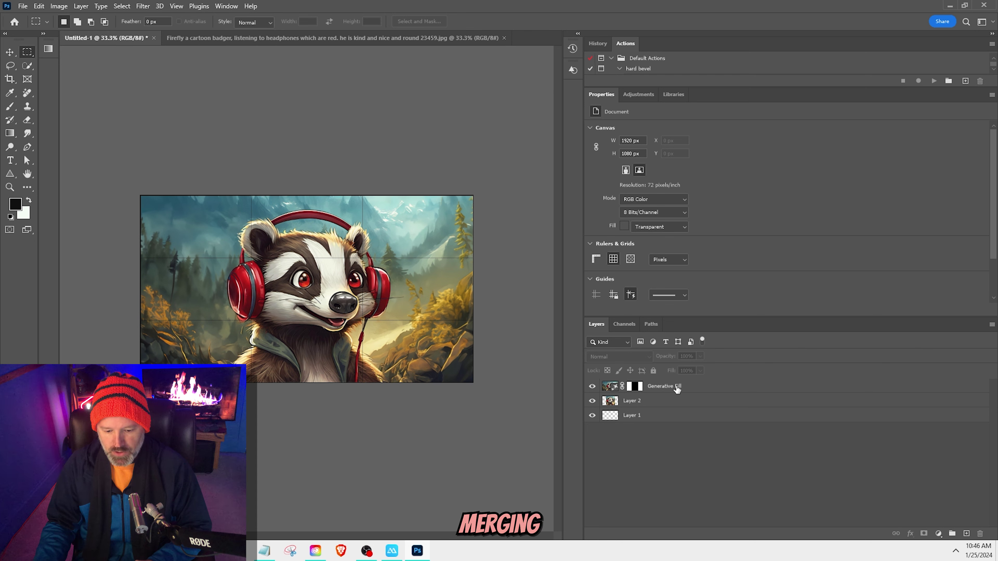
Merge the Generative Fill layer with Layer 2 and check the merged layer by toggling its visibility
mouse_move(657, 402)
mouse_down()
mouse_move(658, 388)
mouse_move(663, 403)
mouse_up()
click(668, 386)
shift+click(668, 403)
right_click(668, 405)
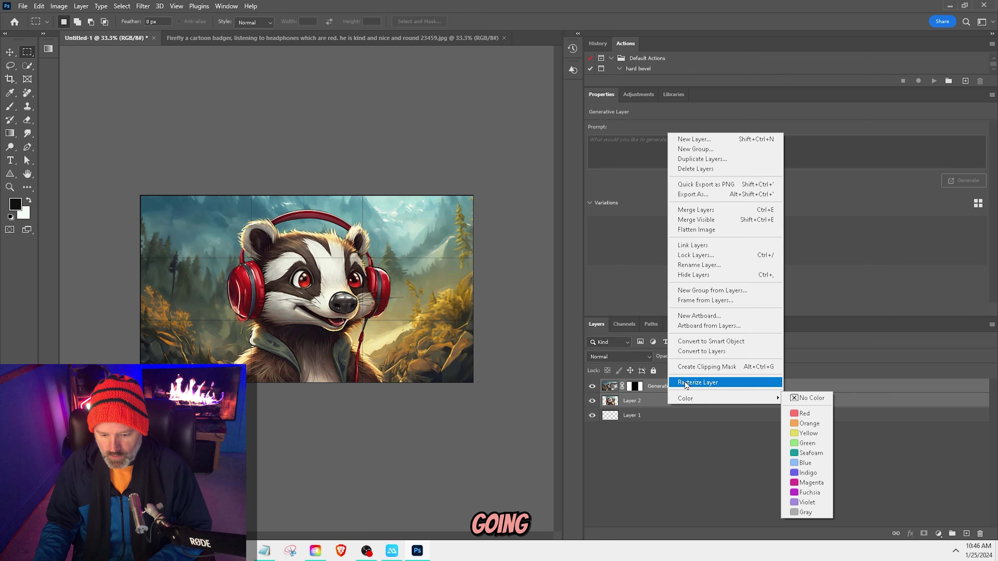
click(699, 212)
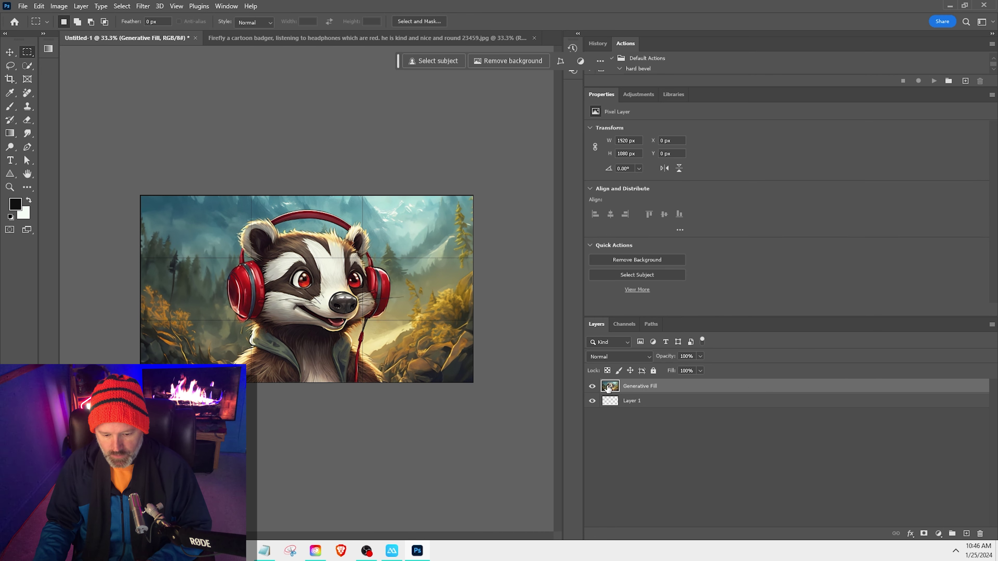
click(593, 387)
click(592, 386)
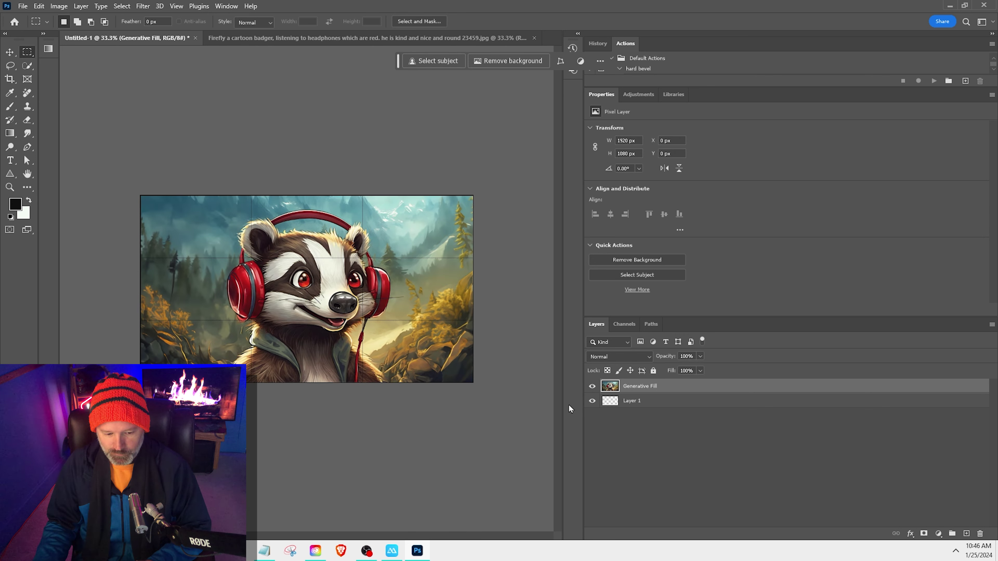
Scale the merged badger layer to about half size, keeping it centred against the canvas's upper edge
click(10, 52)
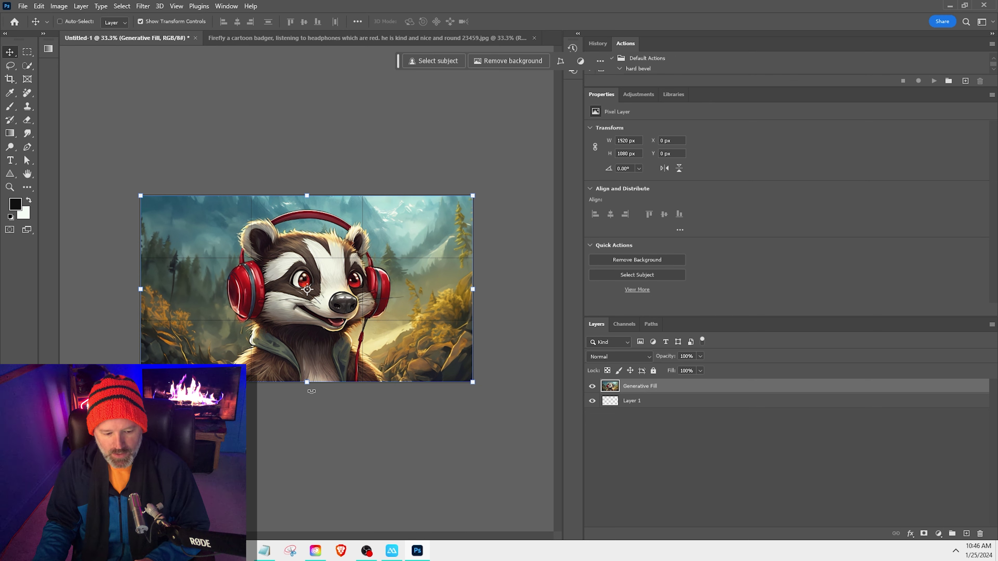
drag(307, 383, 307, 290)
click(642, 465)
Select the area beneath the badger, overlapping its lower edge, and apply Generative Fill with "Fill in the rest of this kind badger's body"
click(28, 52)
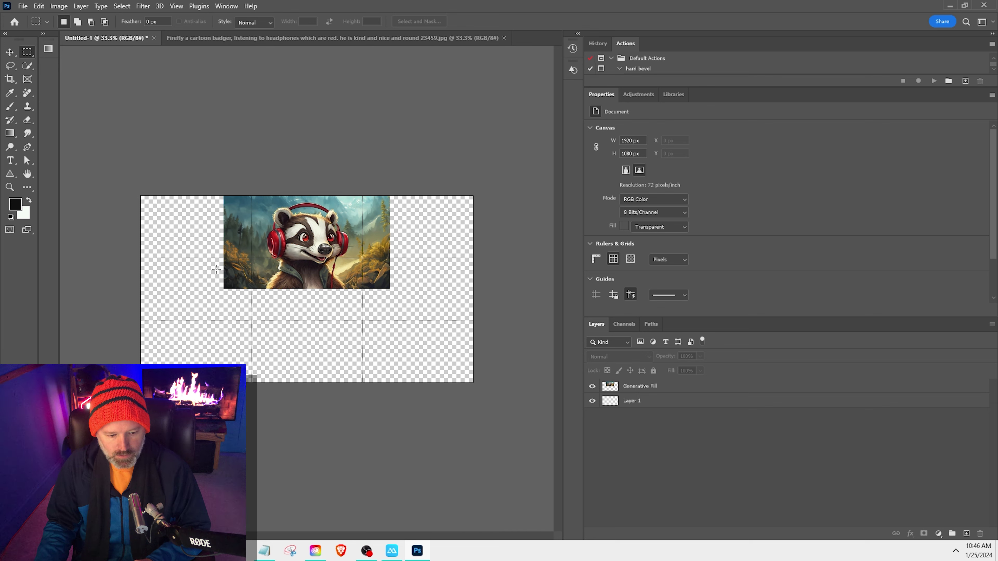
drag(240, 295, 406, 387)
click(454, 63)
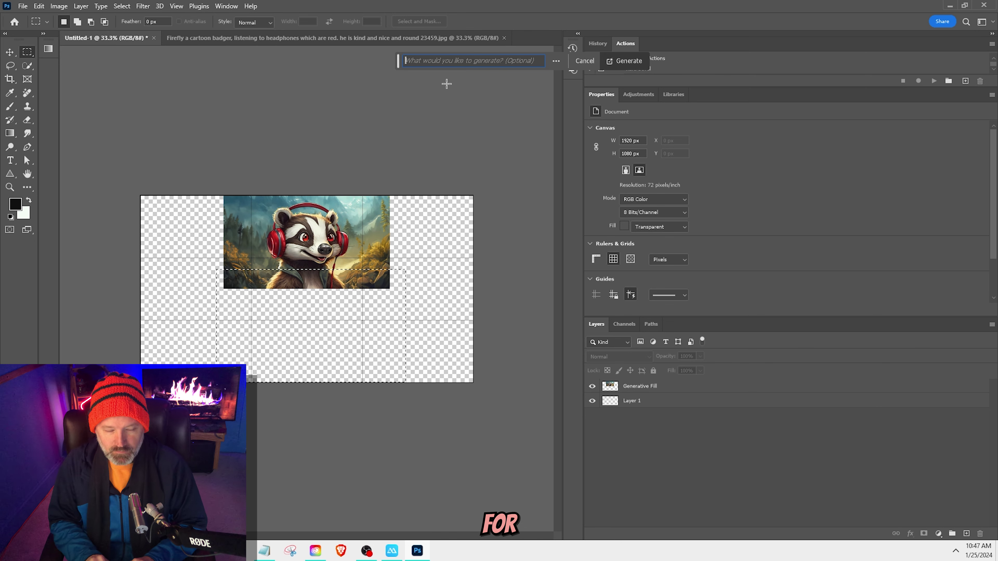
text(Fill in the rest of this kind badger's body)
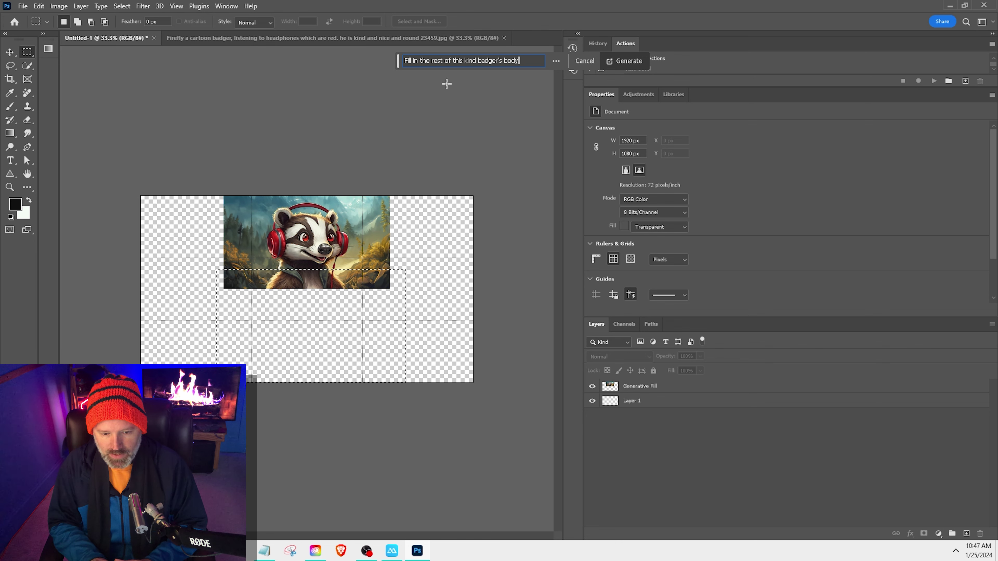
key(Return)
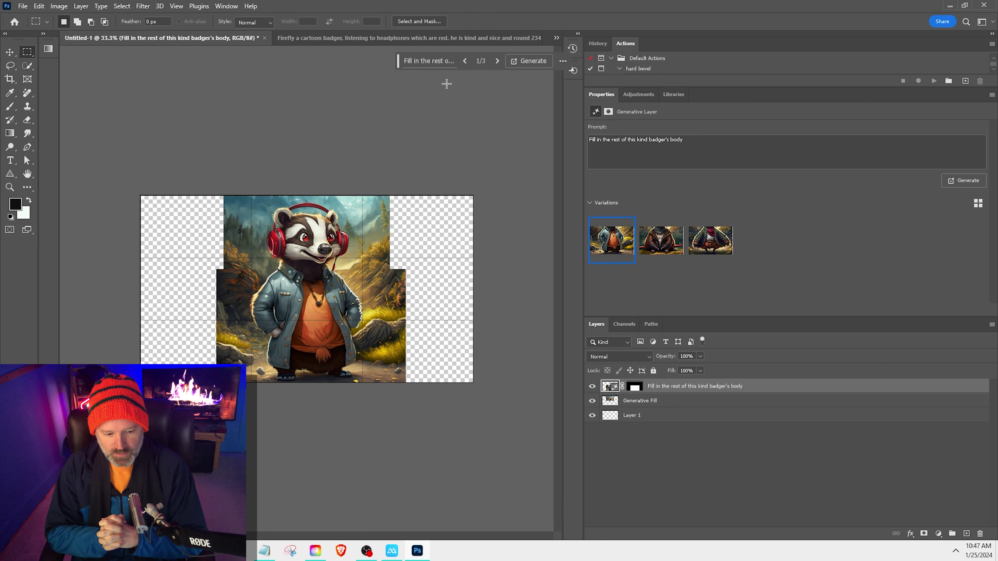
Preview the second and third body variations, and delete the generated body layer
click(661, 247)
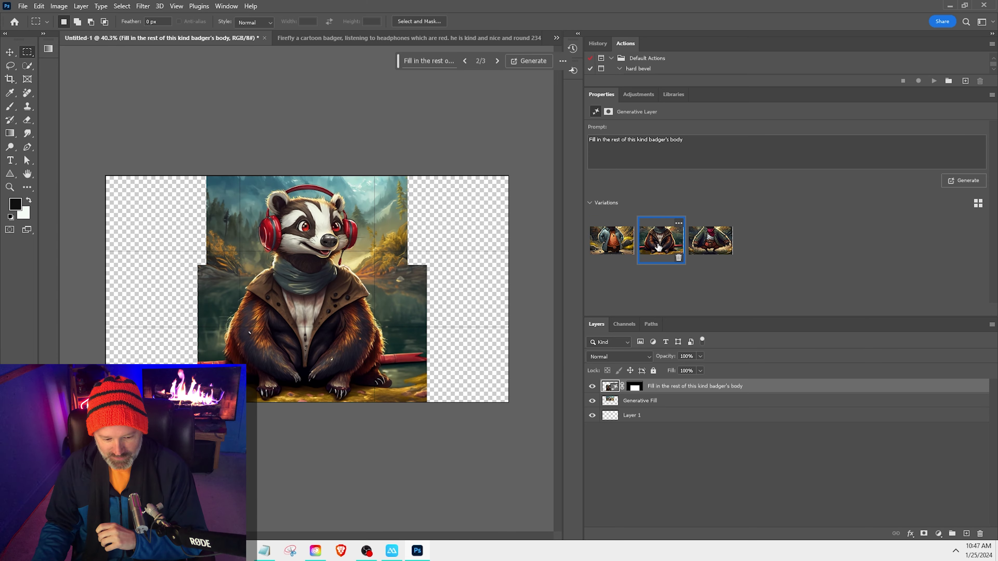
click(709, 252)
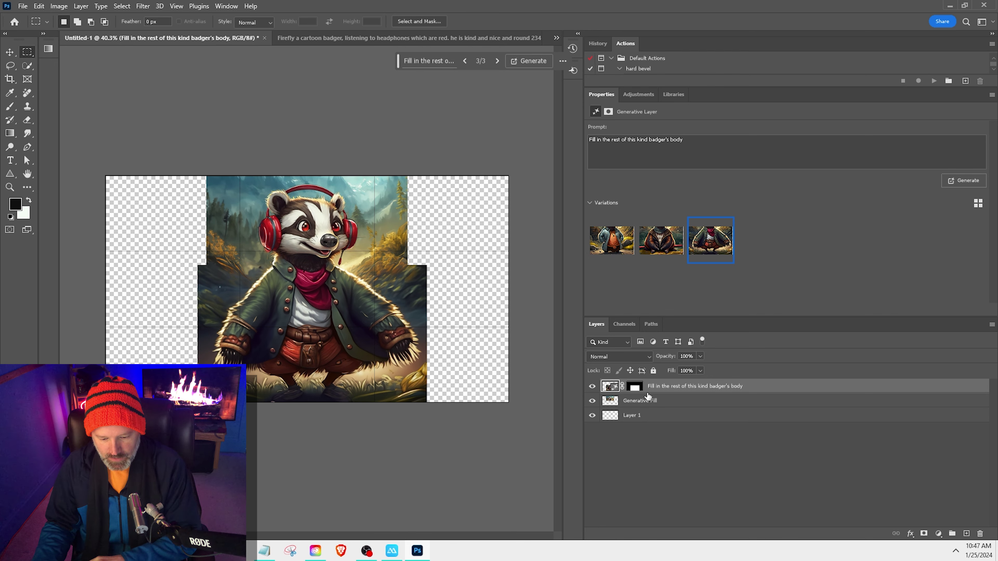
key(Delete)
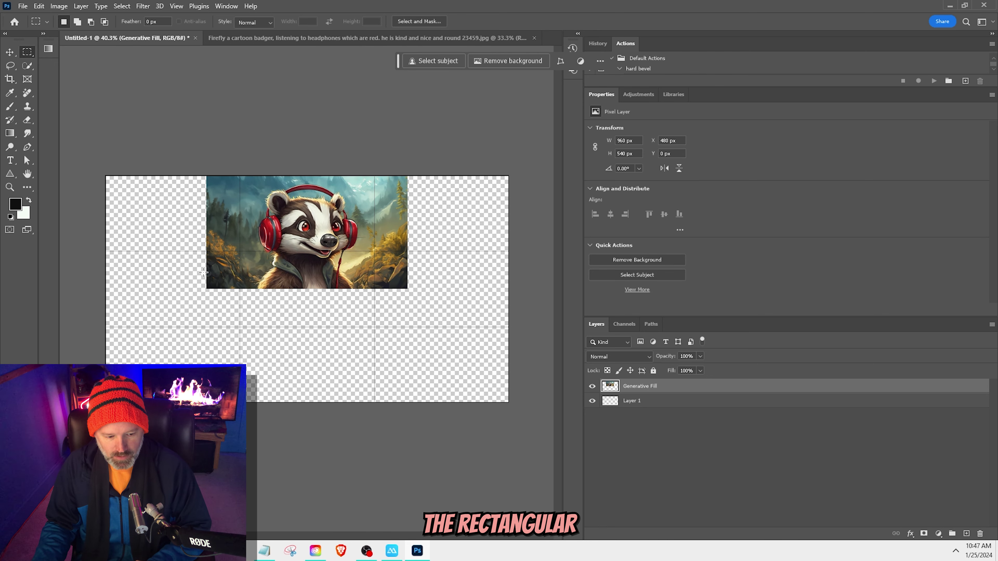
Select the area beneath the badger with slight overlap and Generative Fill it with "Fill in the rest of the badger's body. The badger is a pimp"
drag(204, 272, 209, 278)
drag(414, 457, 425, 456)
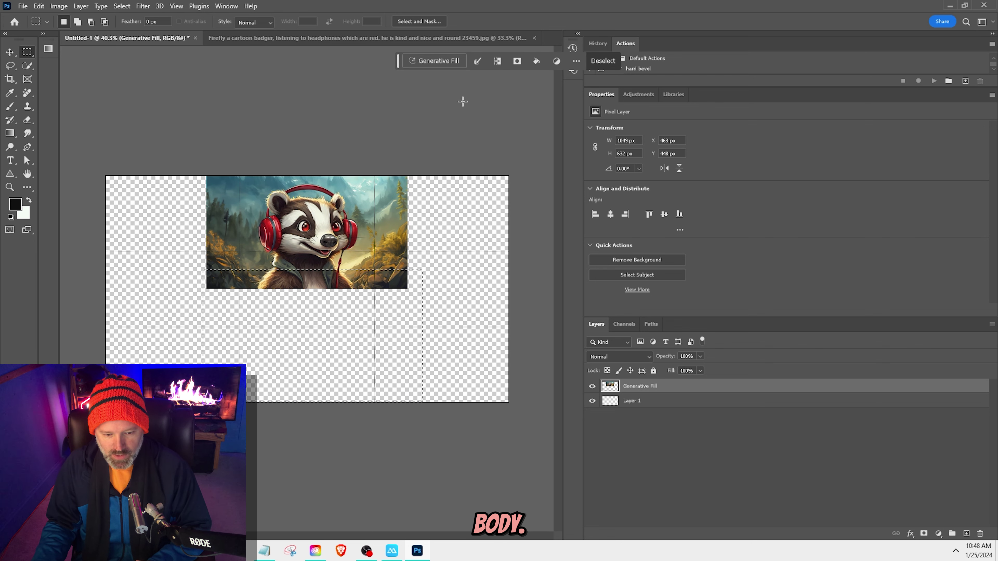
click(436, 61)
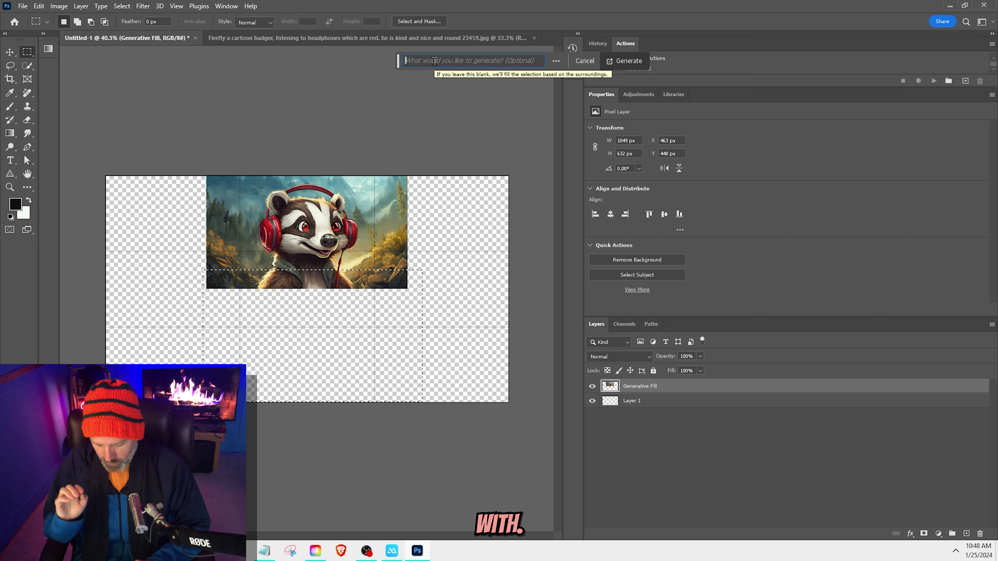
text(Fill i)
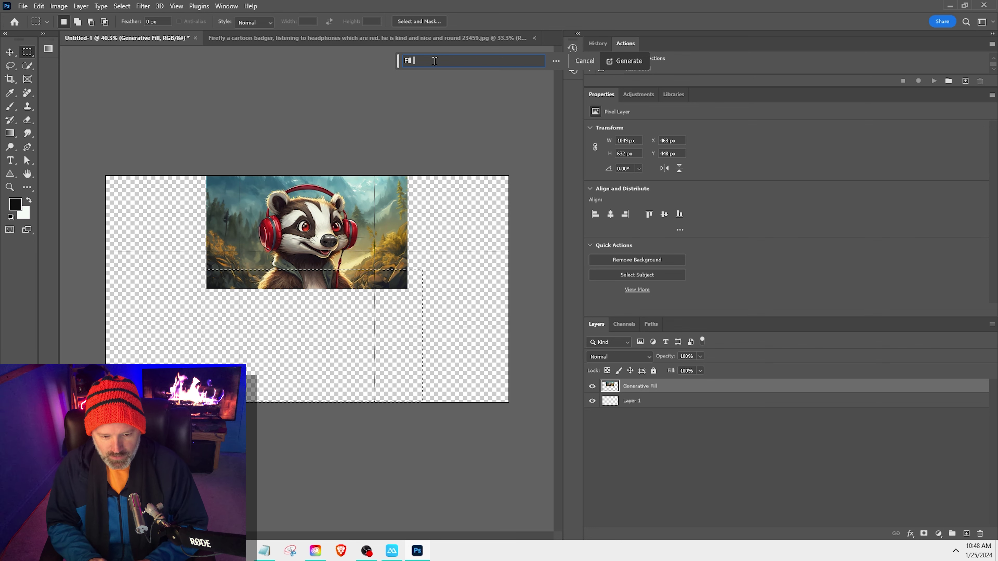
text(n the rest of the badger's b)
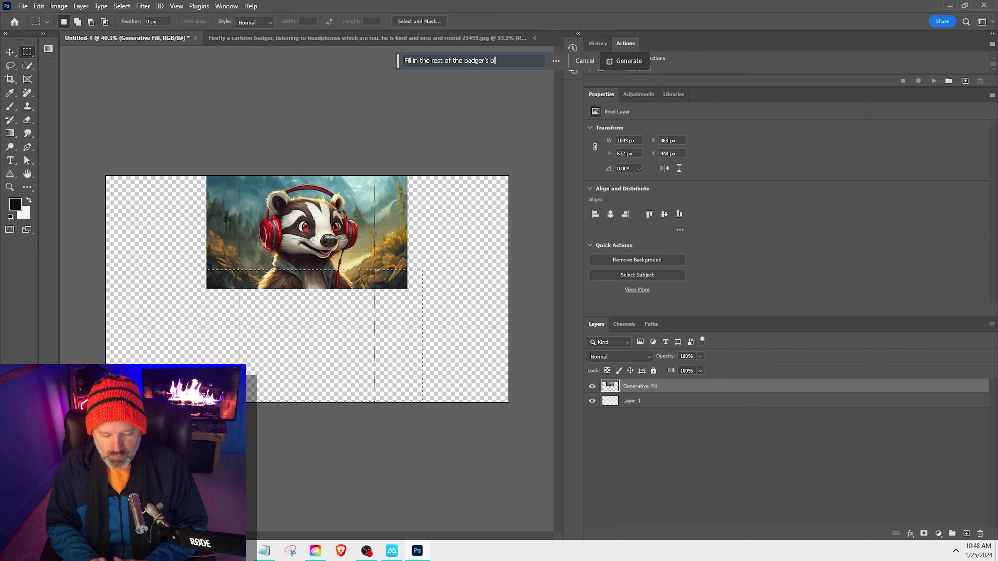
text(ody. The badger is a pimp)
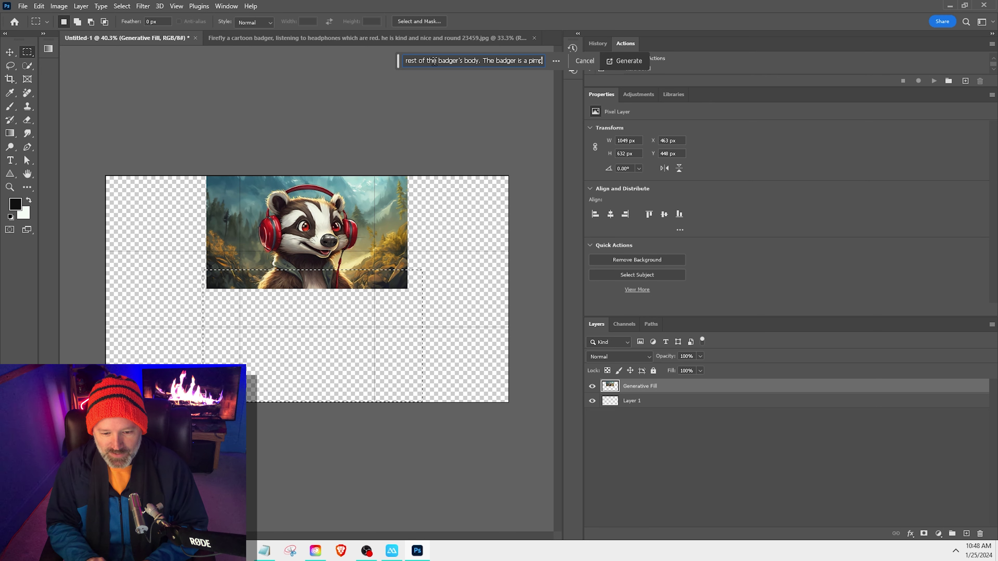
key(Return)
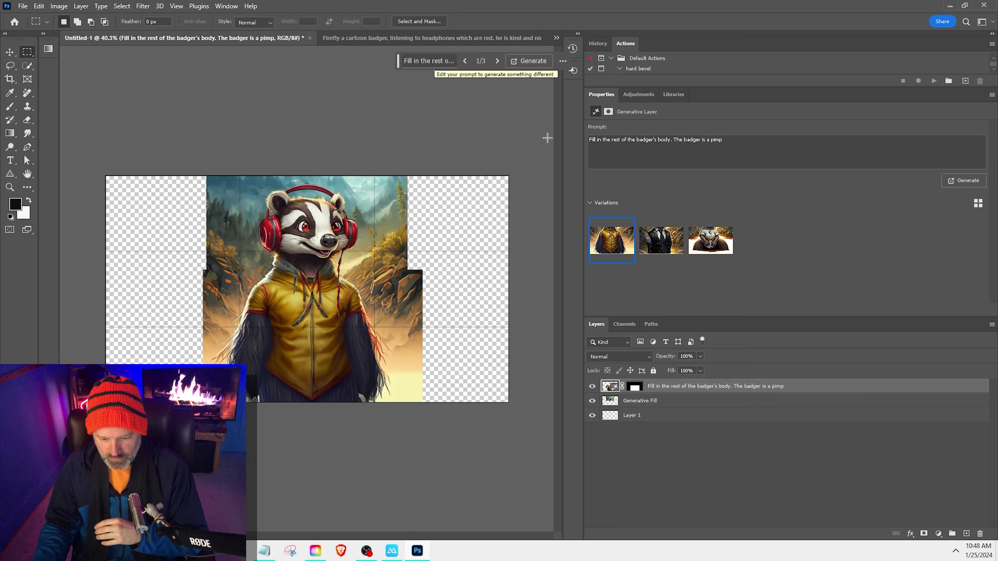
Compare the three generated body variations on the canvas, ending on the first one
click(661, 248)
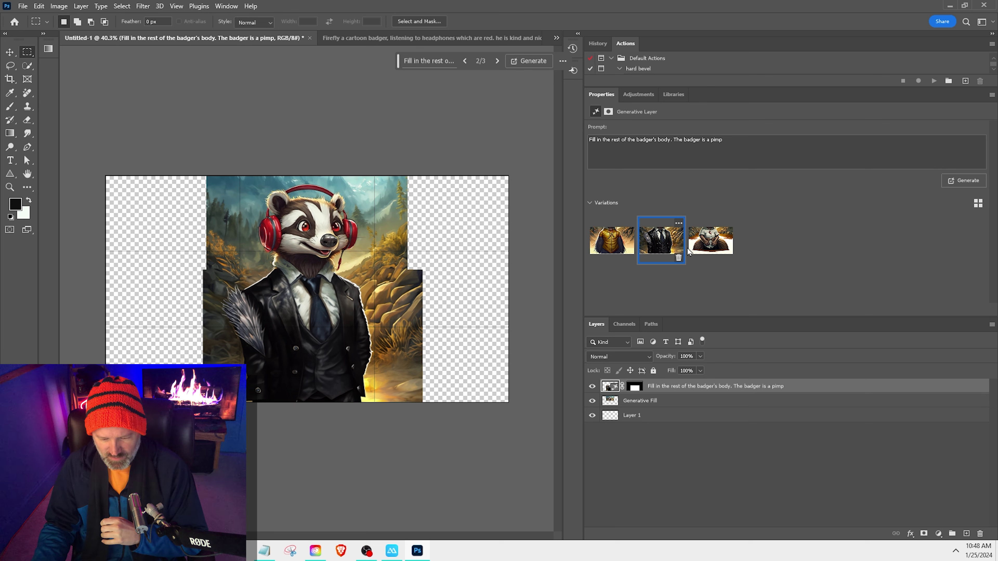
click(724, 246)
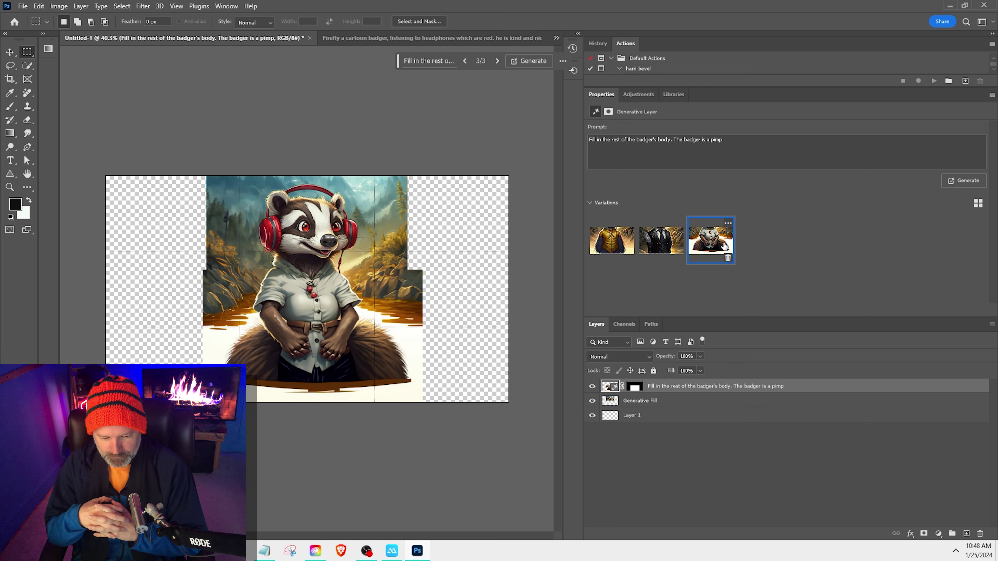
click(617, 246)
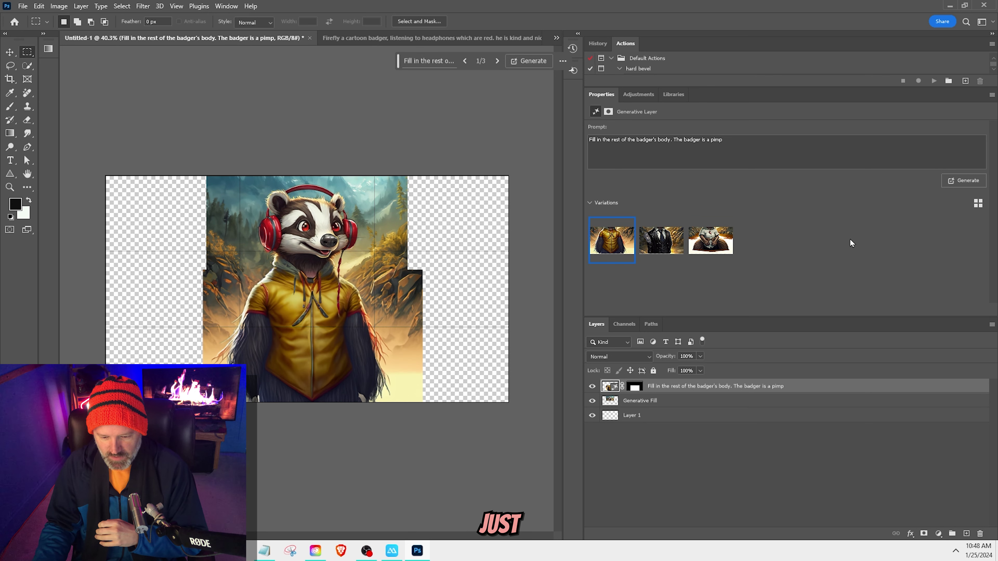
Generate more body variations from the same prompt, compare them and choose the one with the dark suit and red tie
click(961, 181)
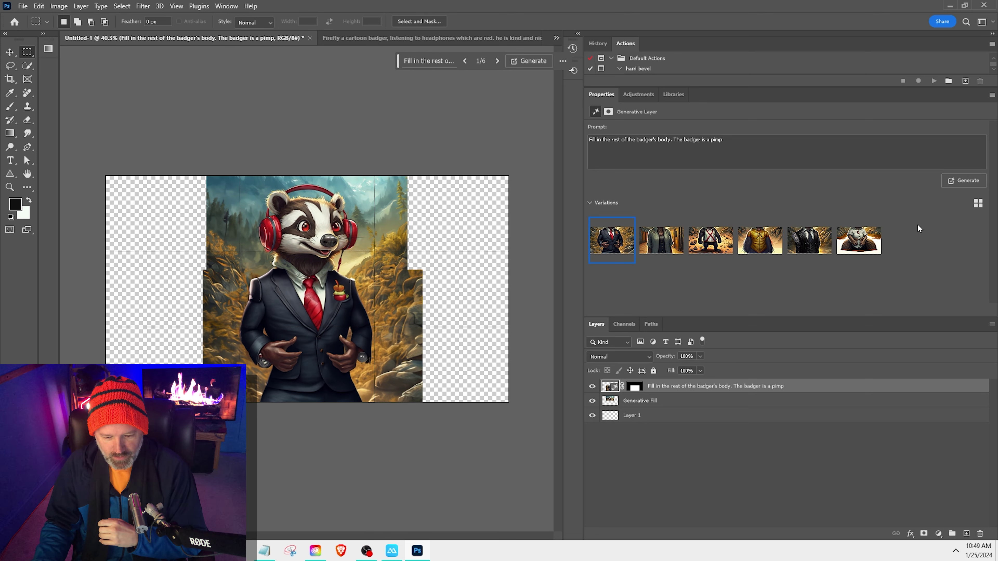
click(661, 246)
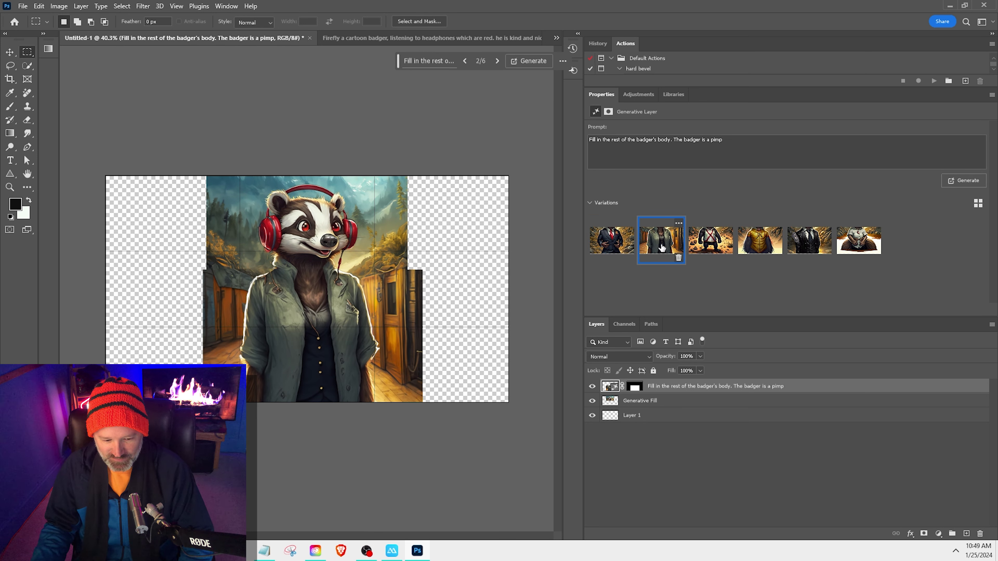
click(707, 244)
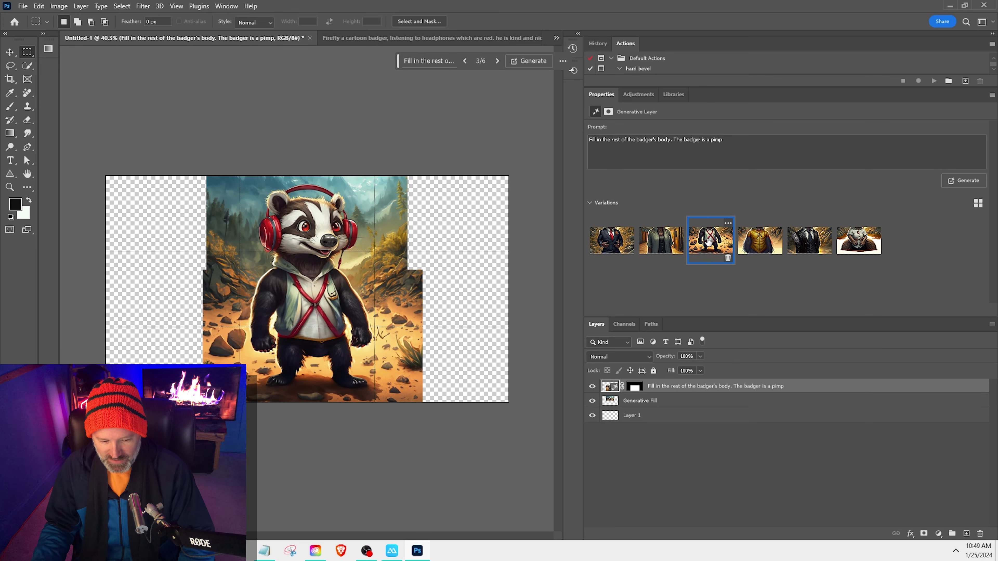
click(613, 246)
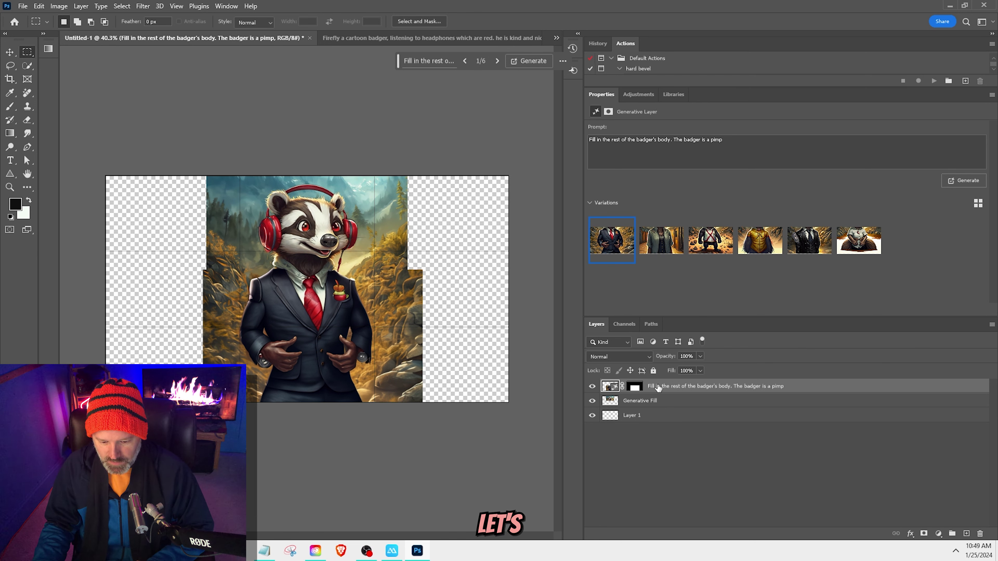
Merge the suited body layer with the Generative Fill layer and check the merged layer by toggling its visibility
shift+click(658, 402)
right_click(659, 402)
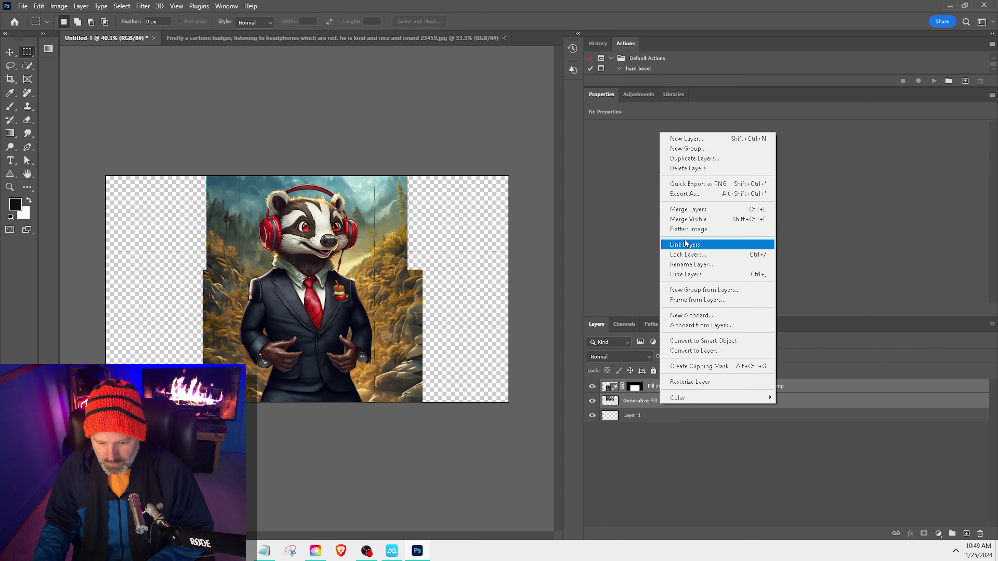
click(688, 212)
click(592, 386)
click(592, 387)
Try scaling the merged badger layer down and repositioning it directly as a pixel layer, and undo the change
key(v)
scroll(329, 273, down, 2)
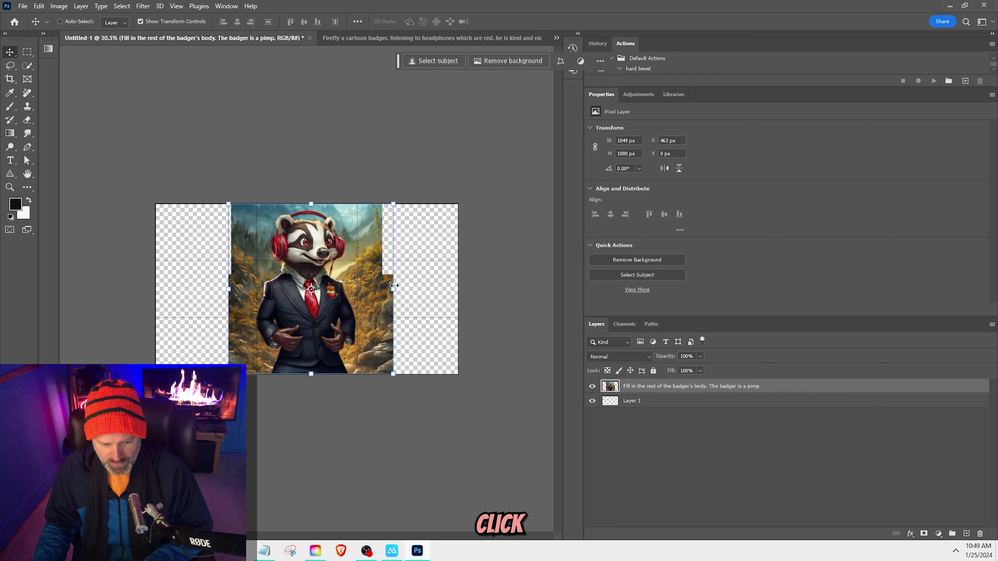
drag(393, 289, 329, 293)
drag(297, 325, 323, 300)
click(168, 148)
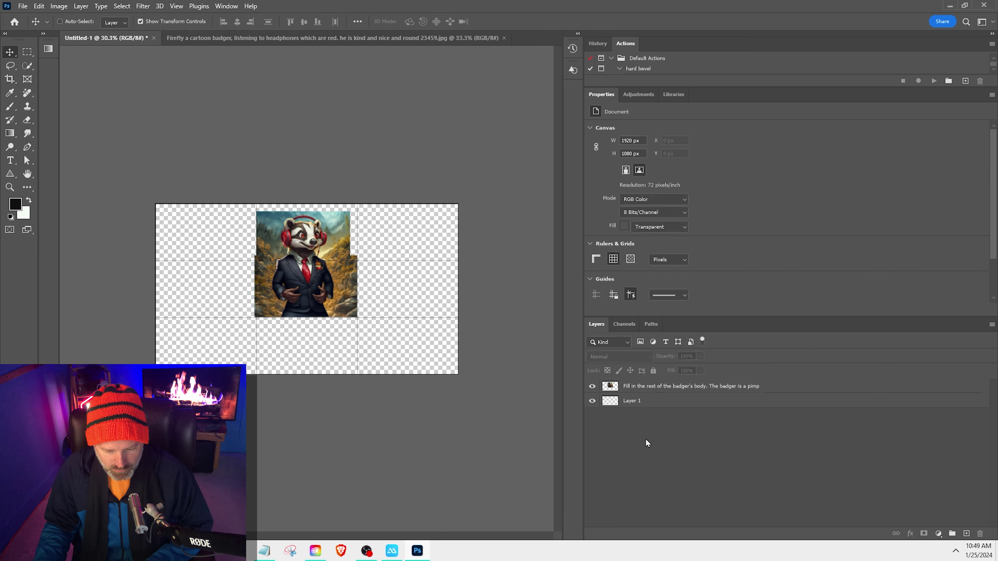
key(ctrl+z)
Convert the merged badger layer to a Smart Object and scale it to about 73%, keeping it against the canvas's upper edge
right_click(667, 388)
click(711, 314)
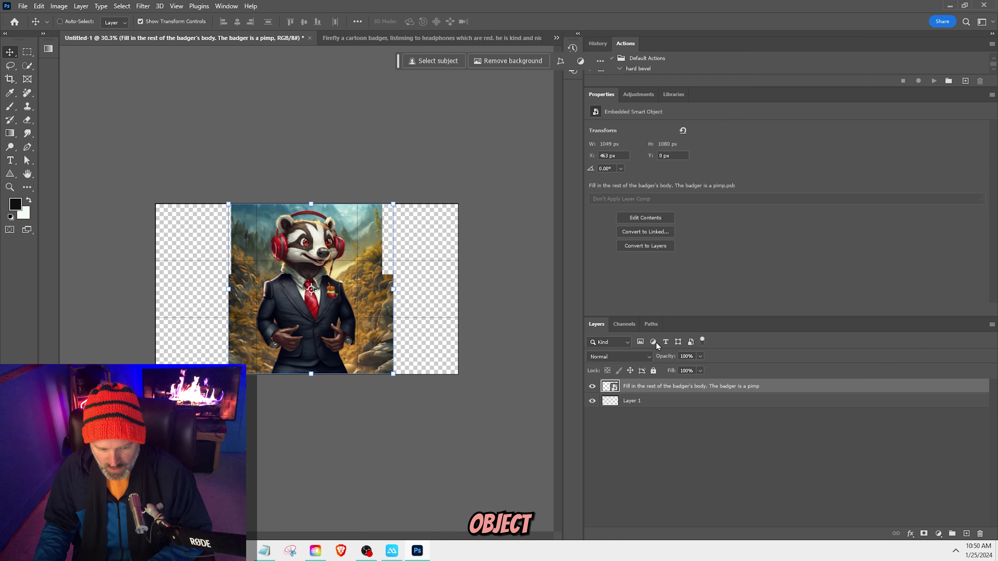
drag(311, 374, 311, 327)
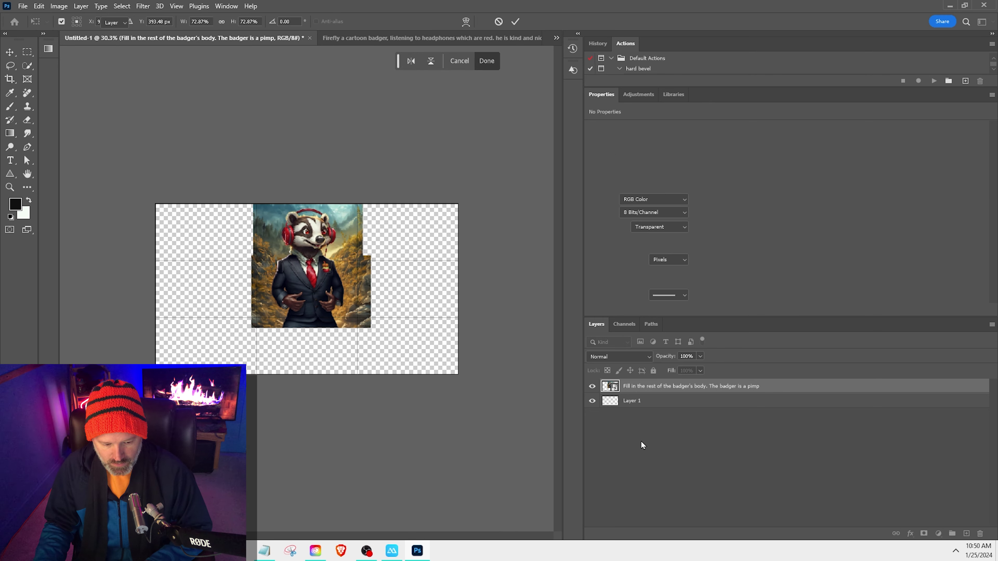
click(642, 445)
Select the empty area below the suit with slight overlap, Generative Fill it with "fill in his cute legs with gold shoes" and choose the second variation
click(27, 51)
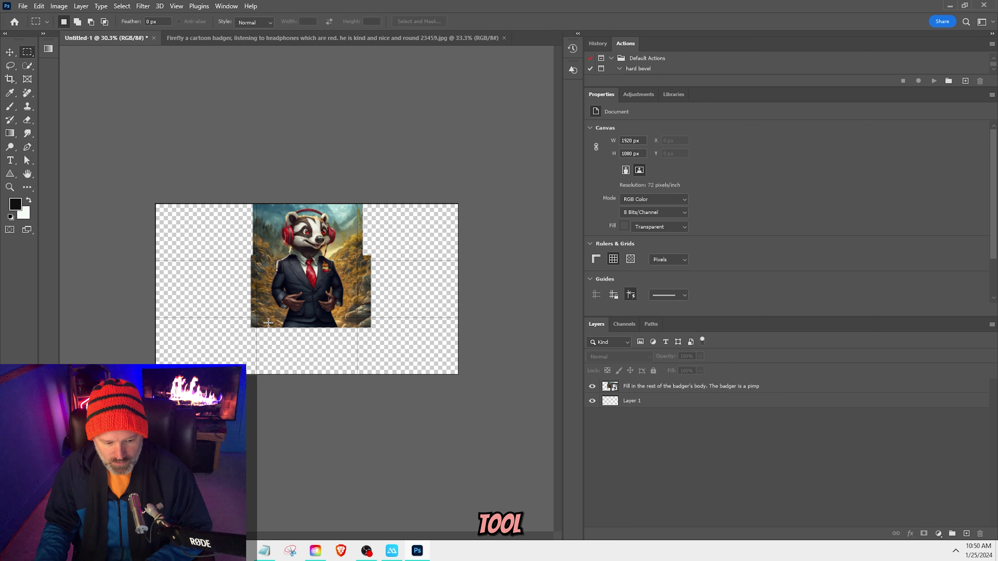
drag(270, 317, 357, 412)
click(369, 399)
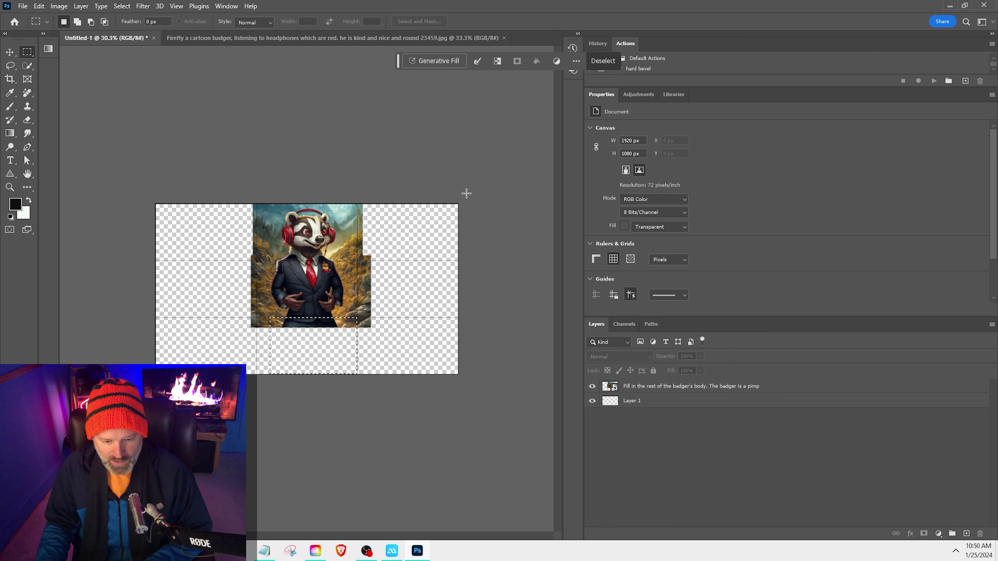
text(fill in)
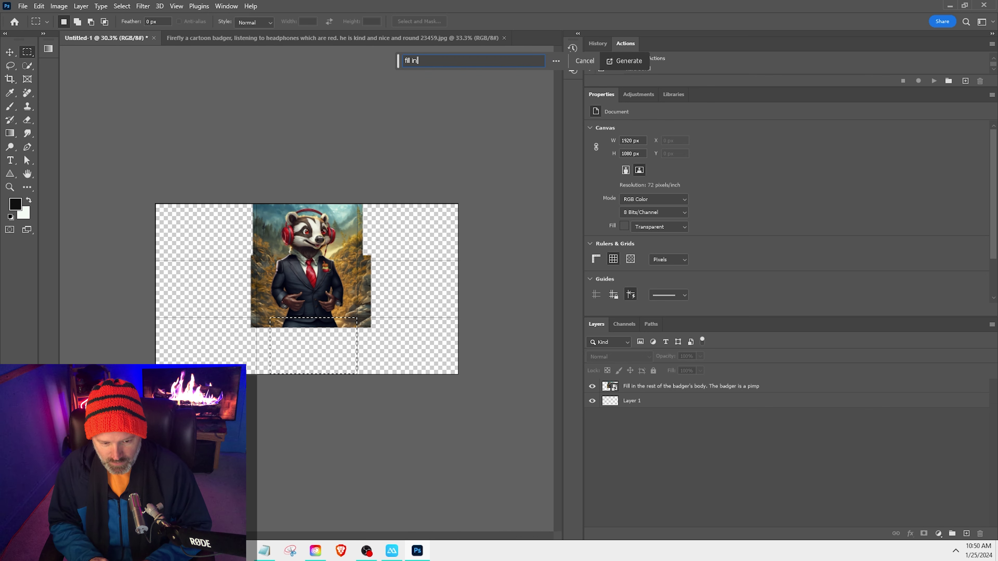
text( his cute l)
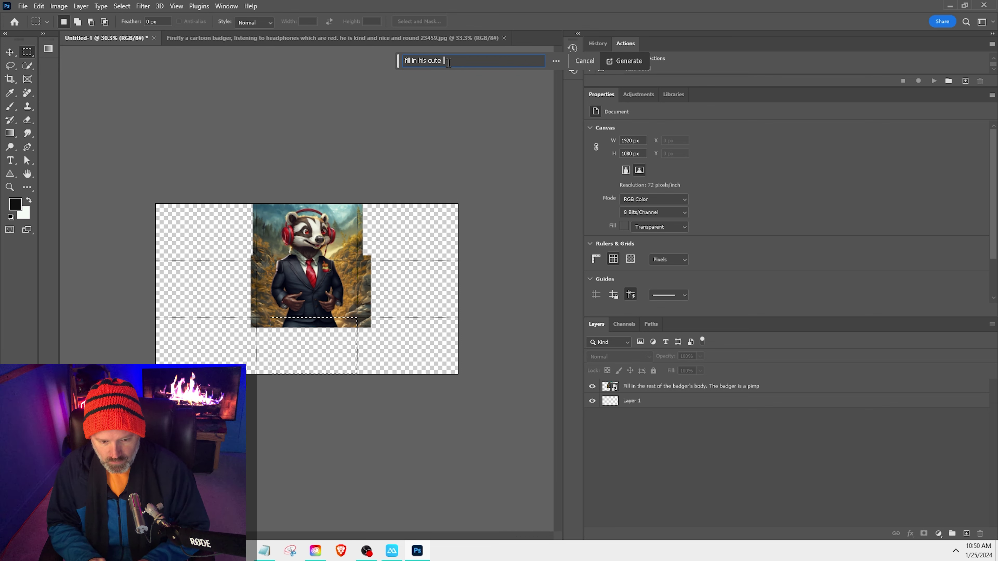
text(egs with )
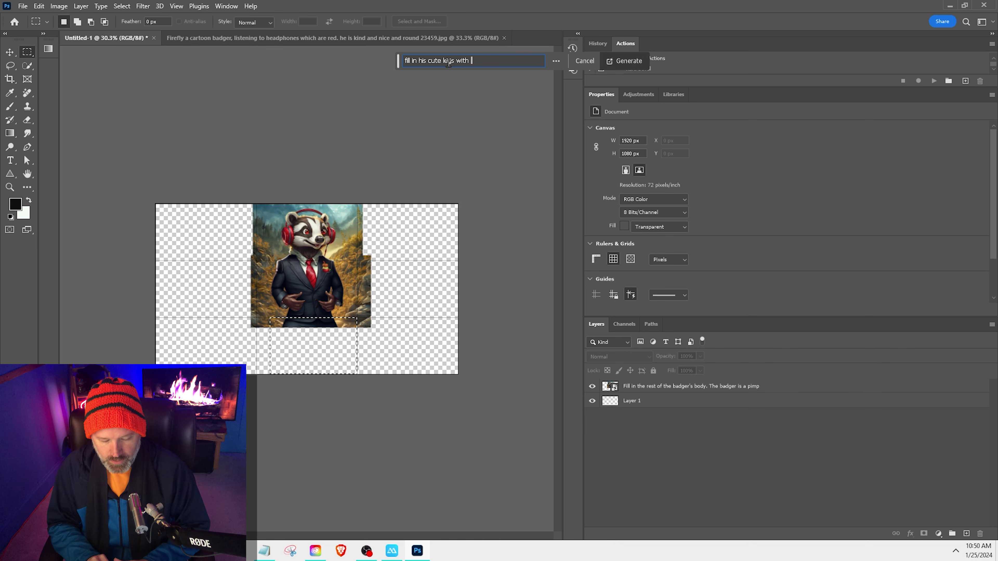
text(gold shoes)
key(Return)
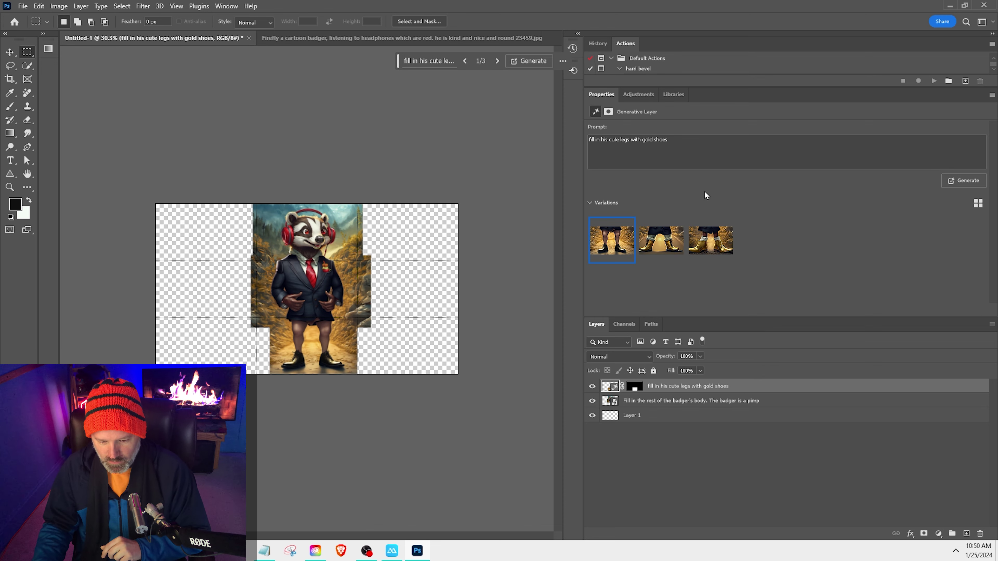
click(664, 241)
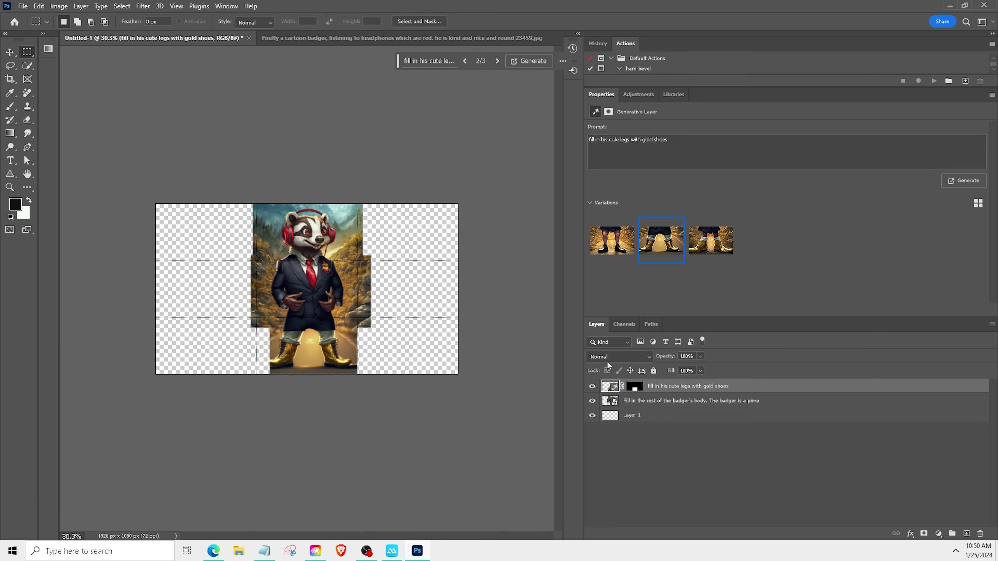
Merge the gold shoes layer with the badger body layer, toggle its visibility to check it, and inspect the result up close
key(ctrl+plus)
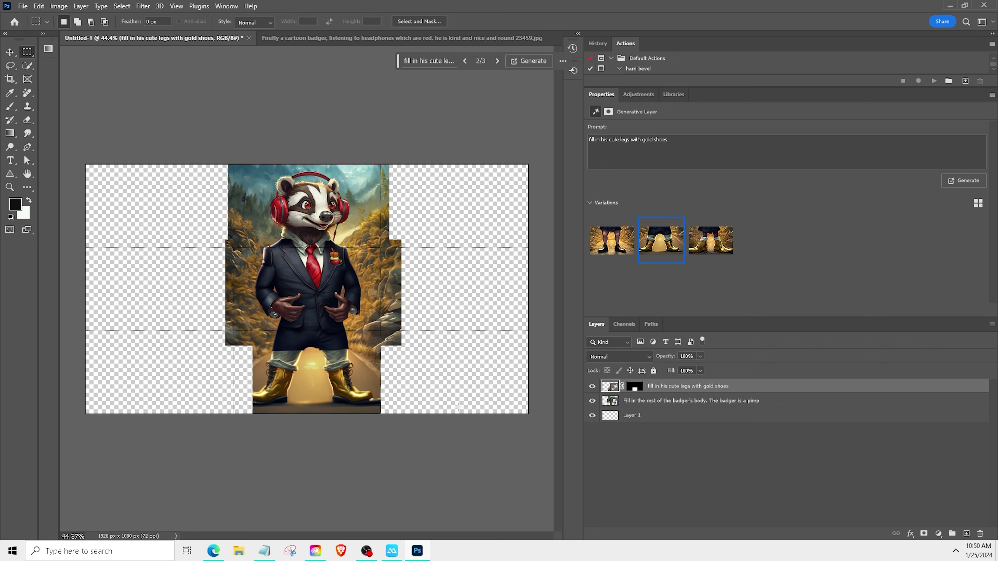
shift+click(667, 401)
right_click(663, 401)
click(694, 405)
click(592, 386)
click(593, 387)
scroll(342, 315, up, 5)
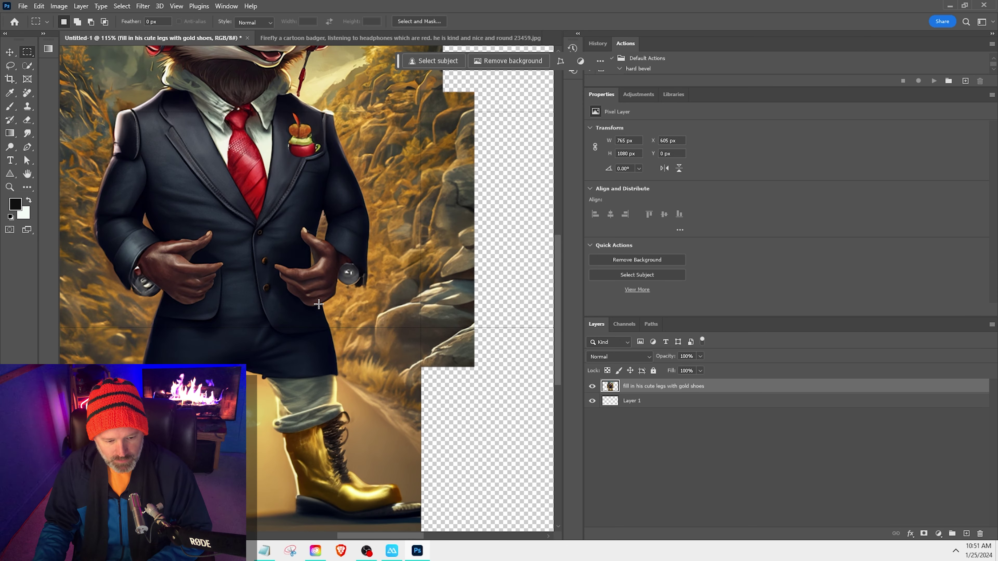
scroll(311, 305, down, 3)
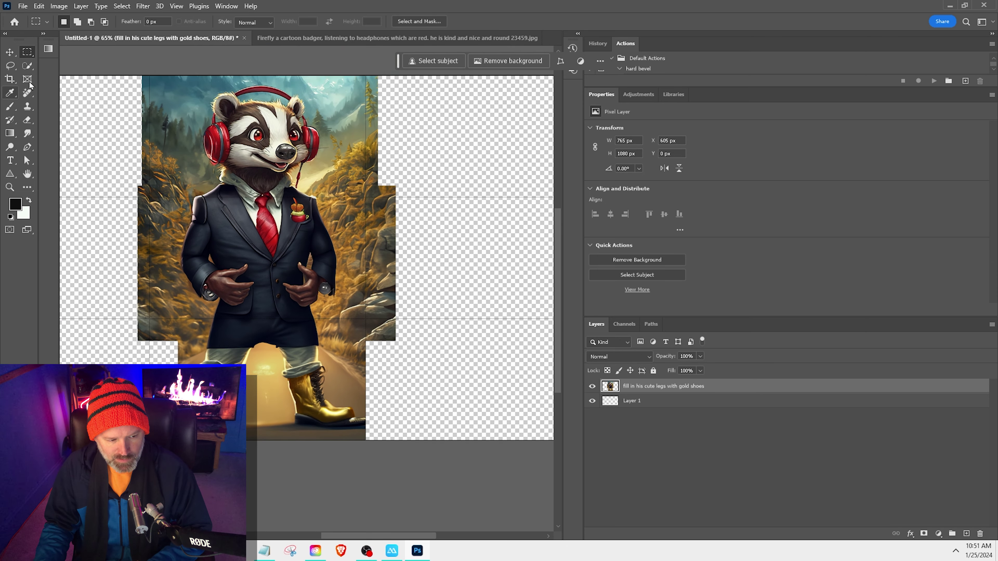
Try an elliptical Generative Fill over the hand near the image's right with "this is a human hand, make it a badger paw", compare variations, and delete that layer
right_click(27, 53)
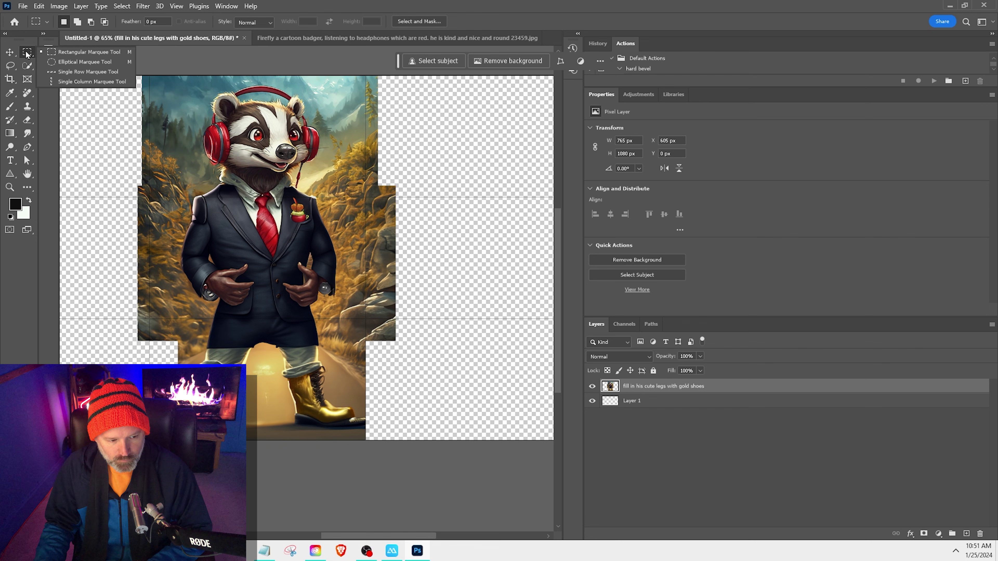
click(70, 62)
drag(272, 253, 337, 331)
click(431, 61)
text(this is)
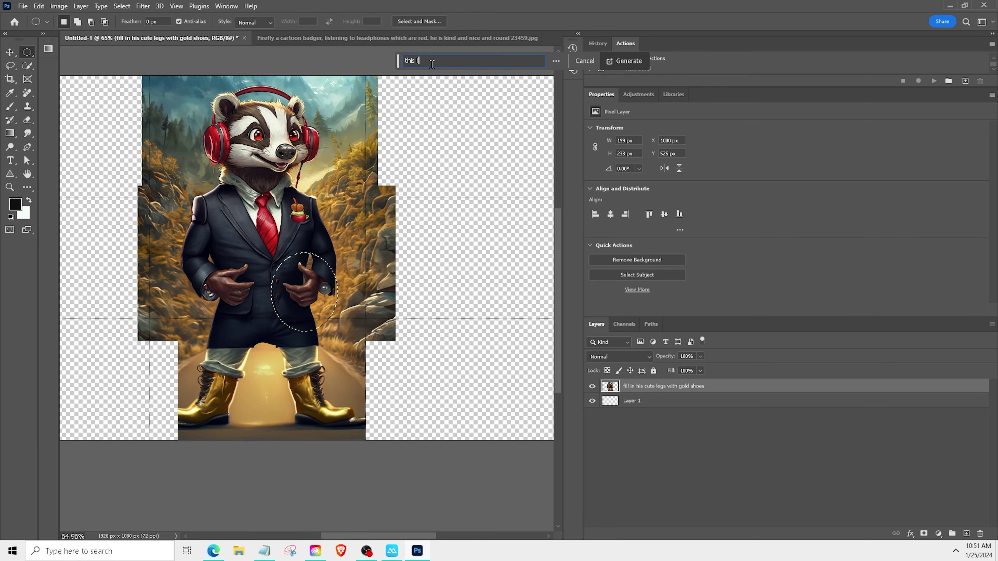
text( a human hand, make it a badger pl)
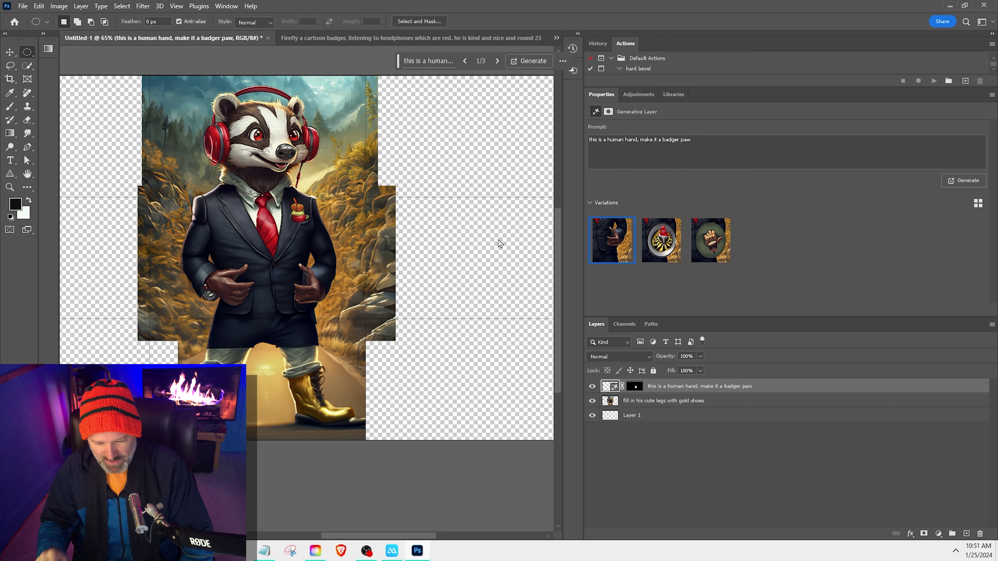
click(663, 245)
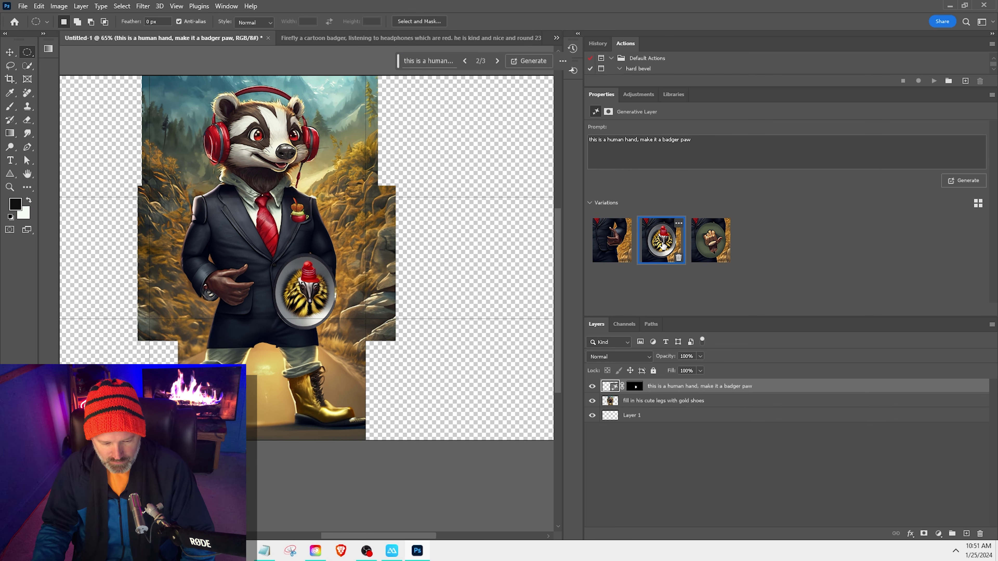
click(615, 244)
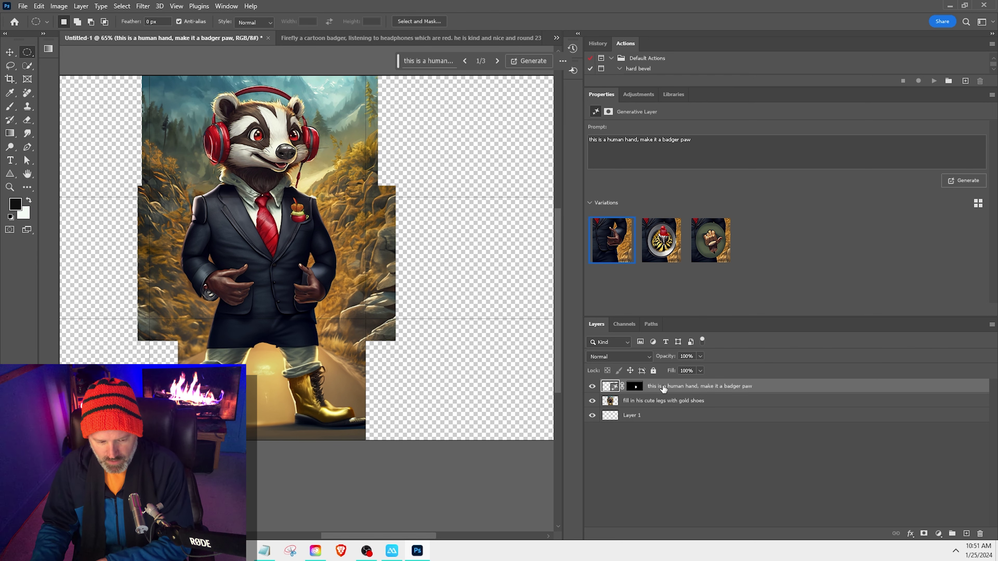
key(Delete)
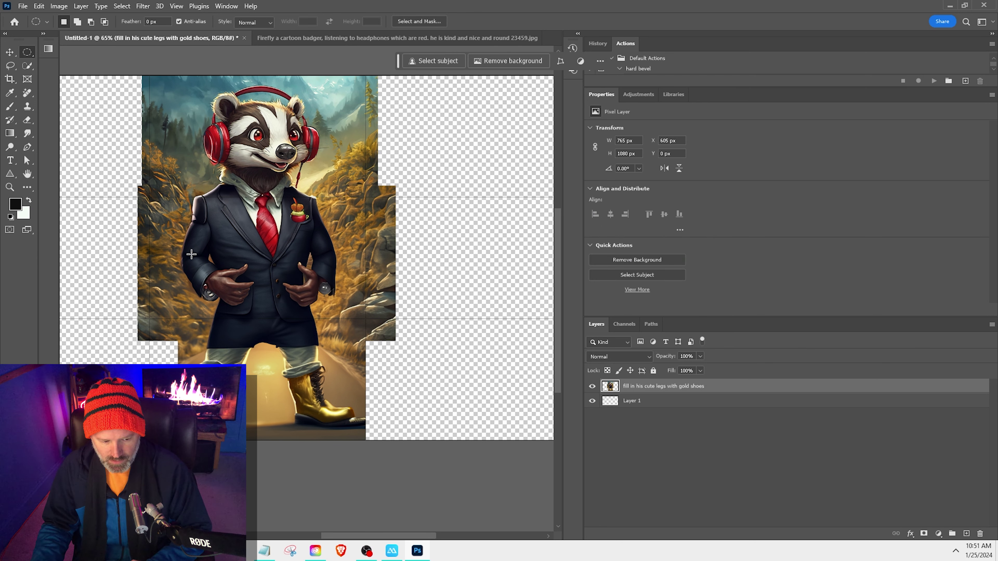
Select both hands and Generative Fill them with the prompt "make them badger paws"
text(ke them)
text( badger paws)
key(Return)
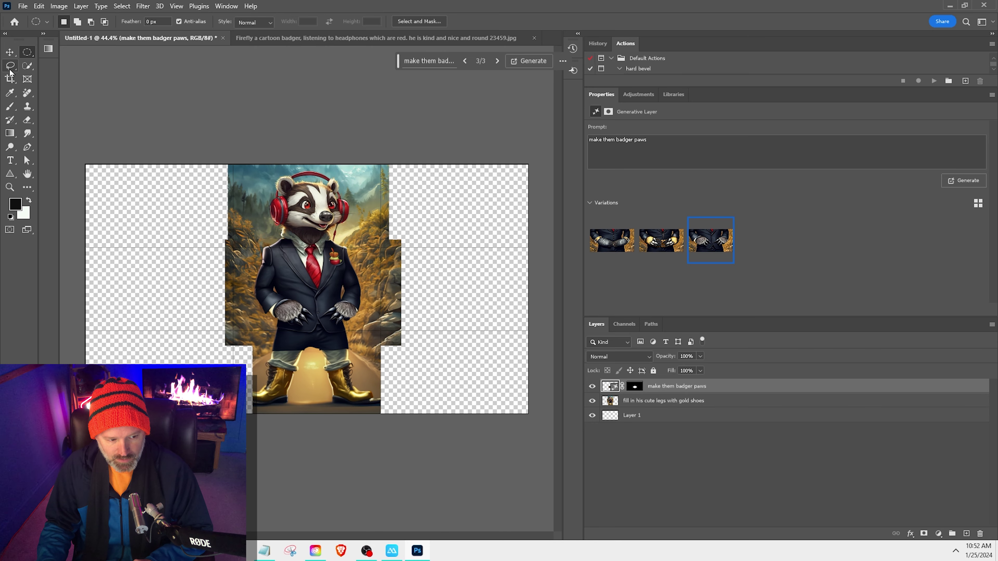
Lasso the cut-off toe of the gold boot on the image's left side and Generative Fill it without a prompt
click(9, 65)
drag(257, 377, 251, 378)
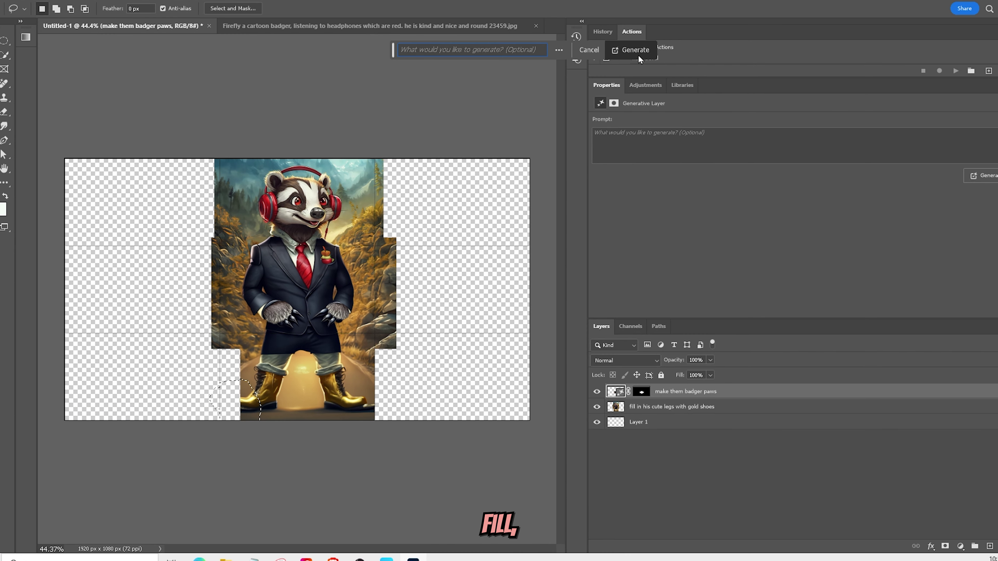
click(636, 50)
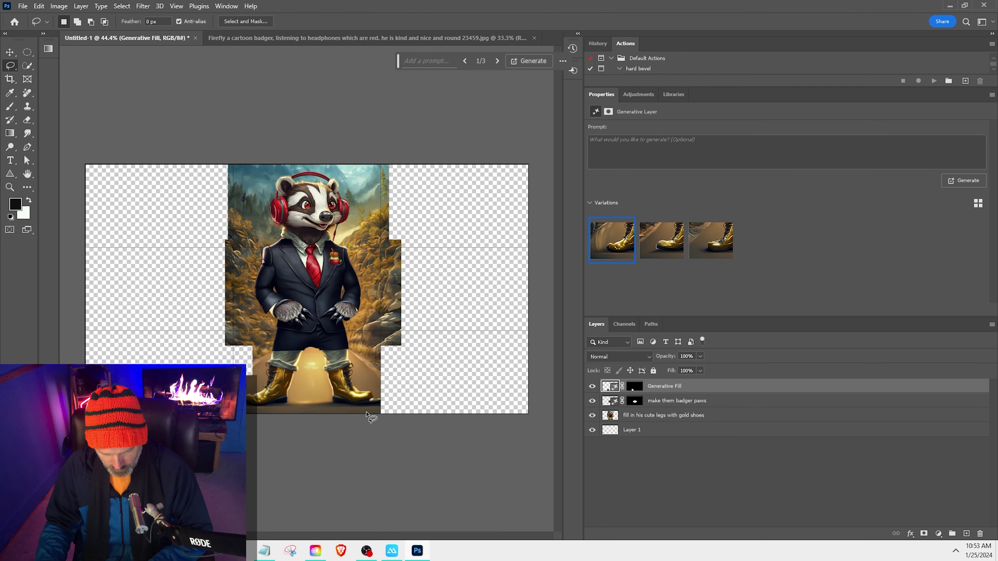
Lasso the cut-off toe of the other gold boot, Generative Fill it without a prompt, and choose the second variation
drag(365, 411, 367, 409)
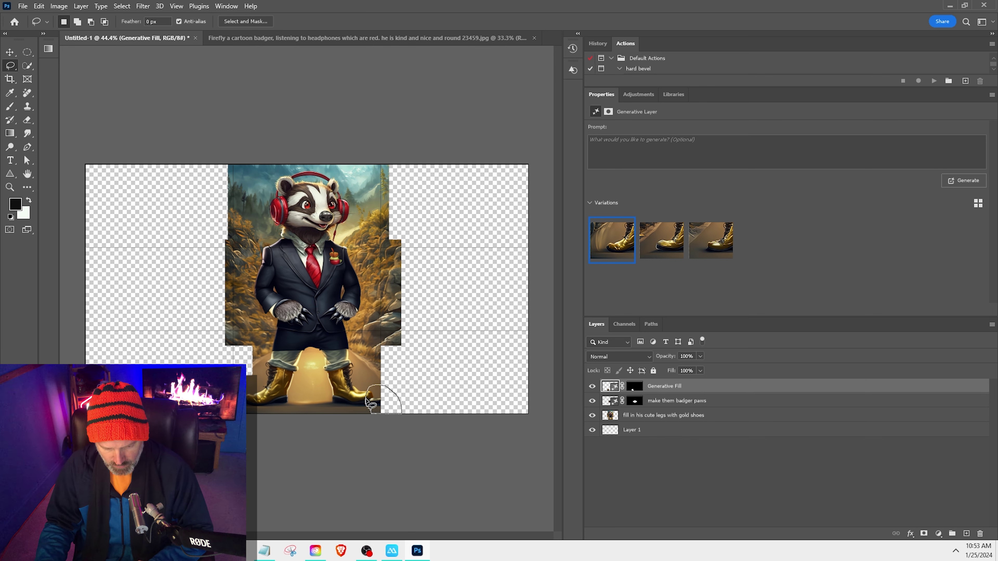
click(438, 60)
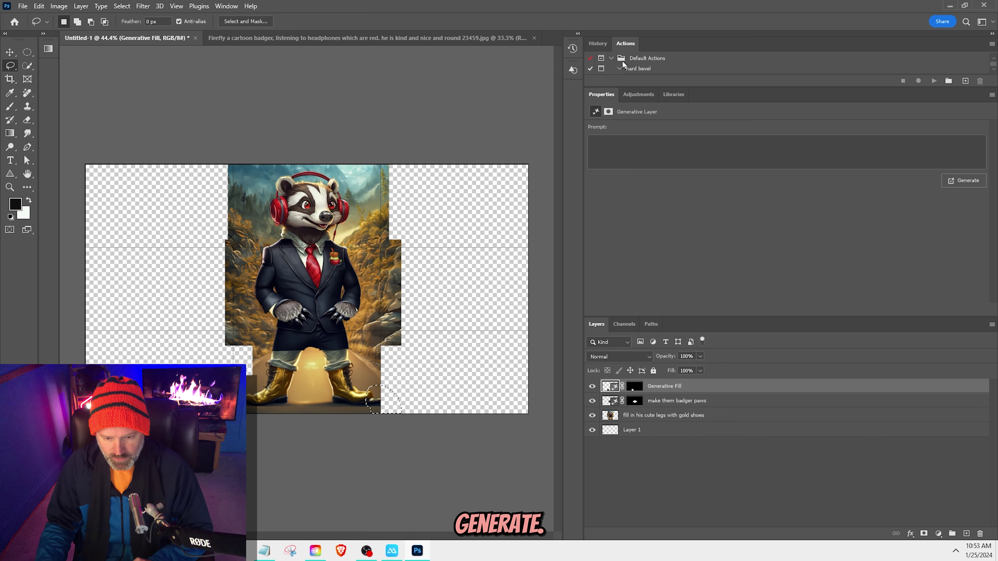
click(626, 65)
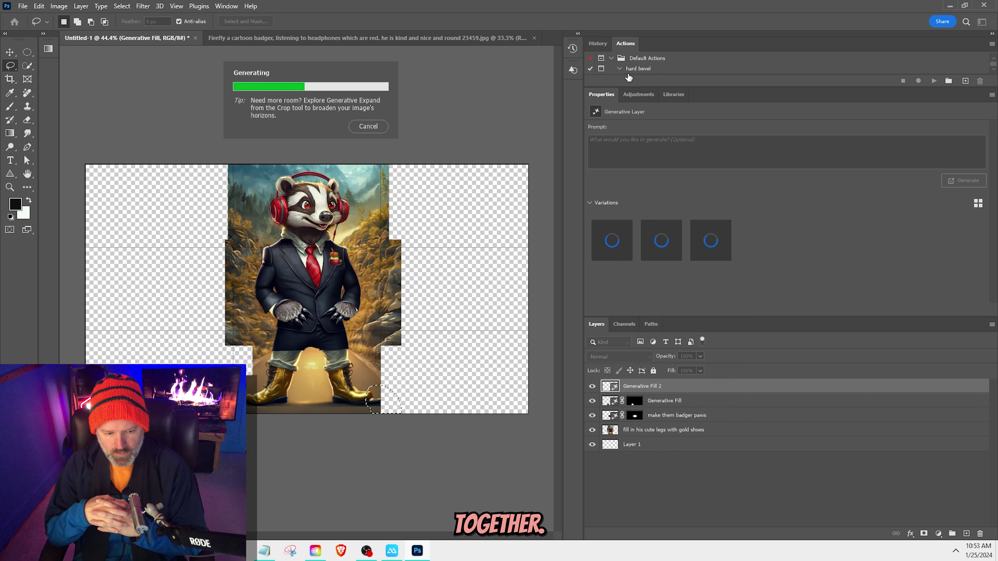
click(652, 242)
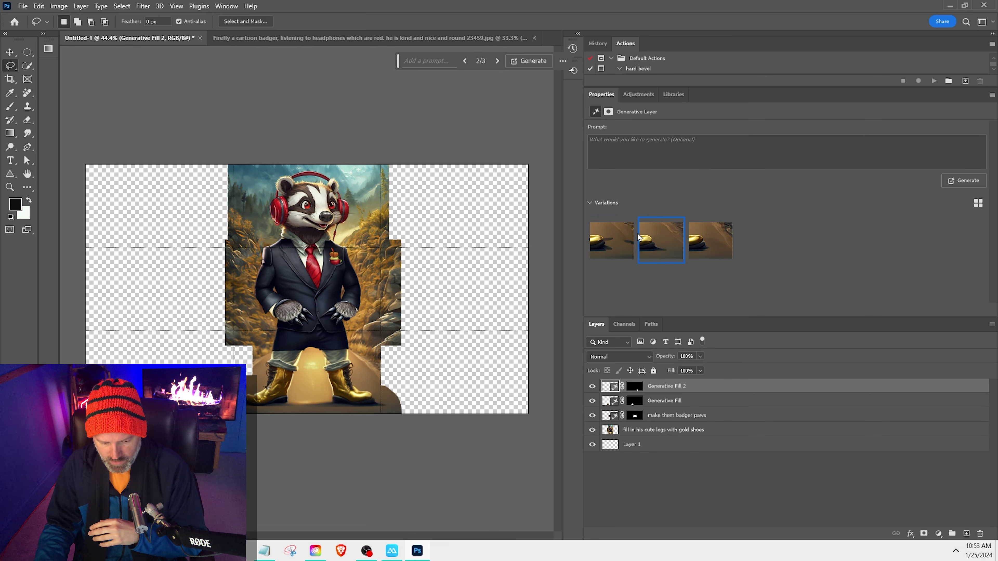
click(703, 242)
click(667, 242)
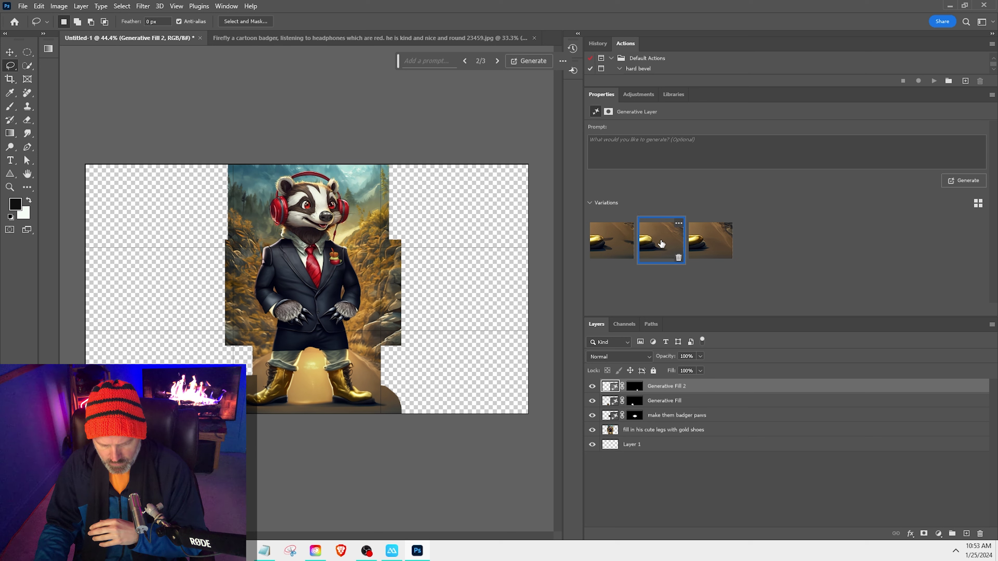
click(612, 246)
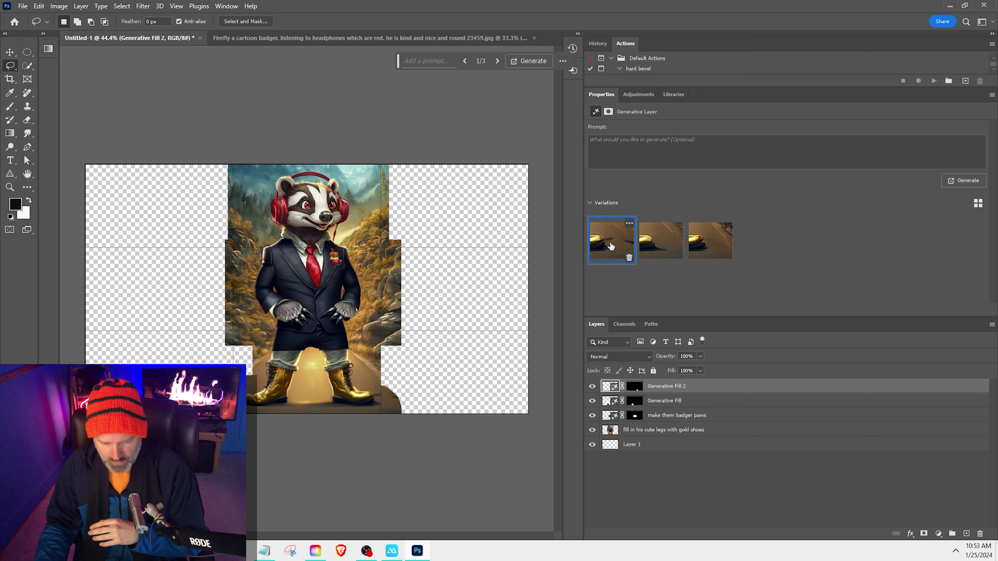
click(662, 242)
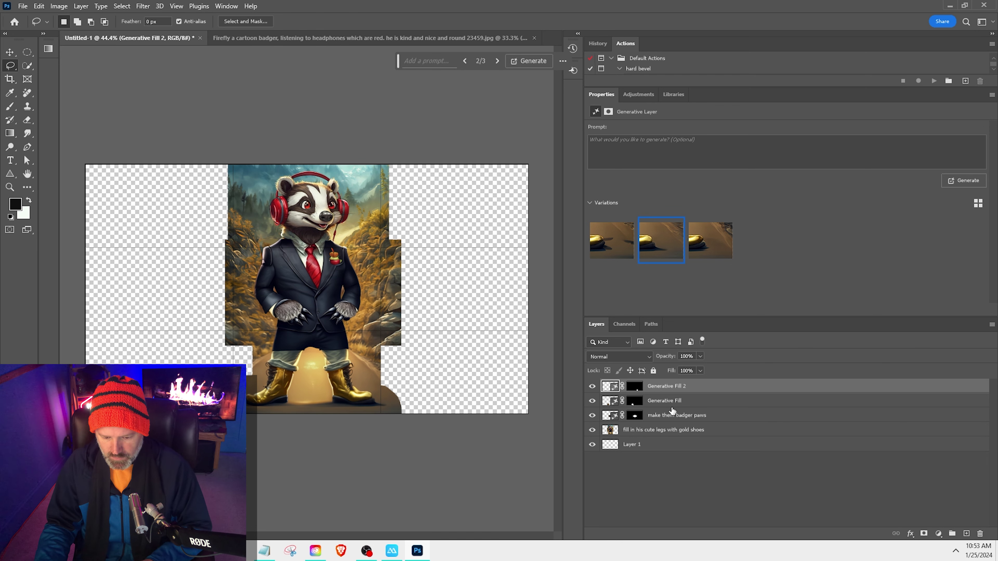
Try merging only the paws layer and the two boot fill layers, toggle the result's visibility, and undo the merge
shift+click(666, 417)
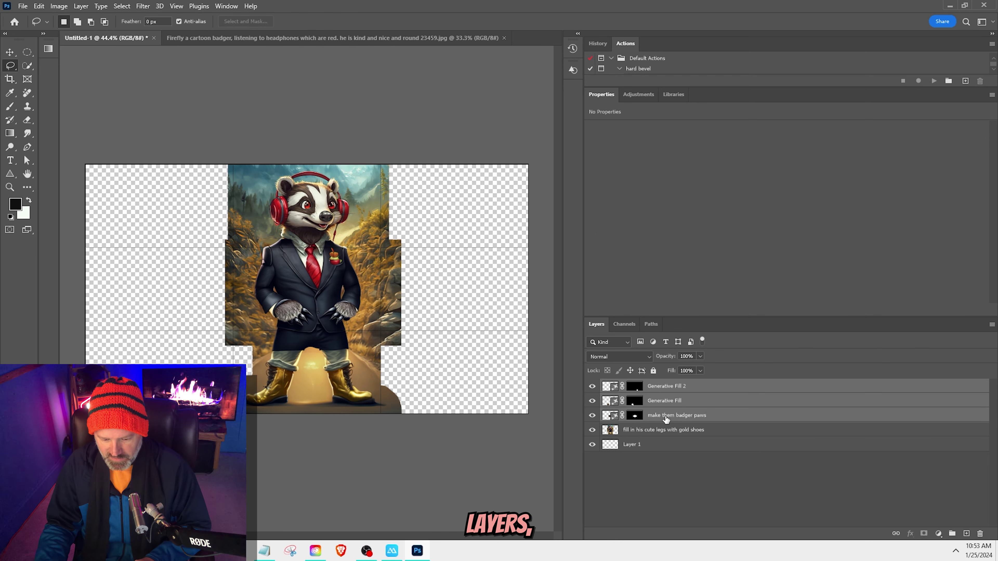
right_click(666, 418)
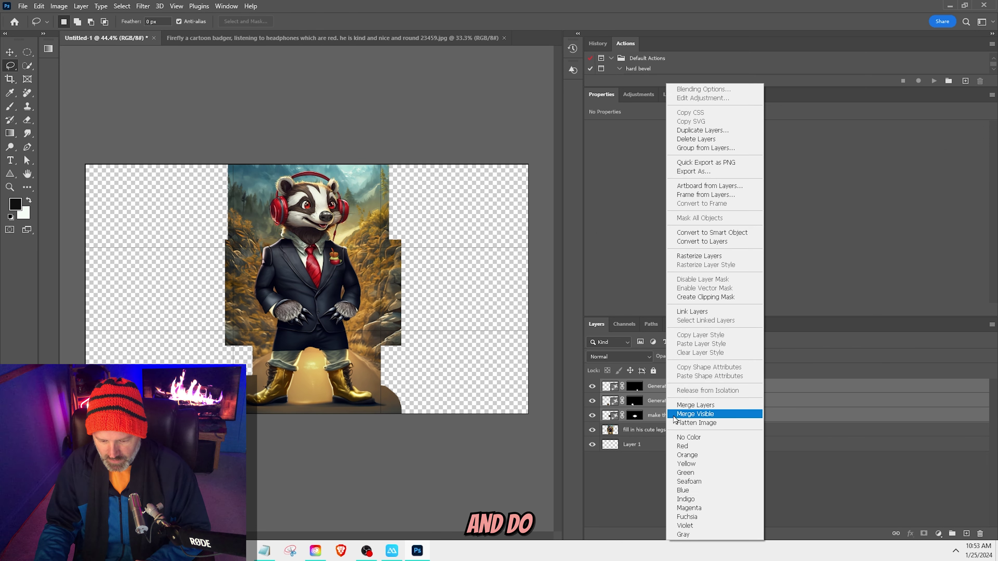
click(695, 405)
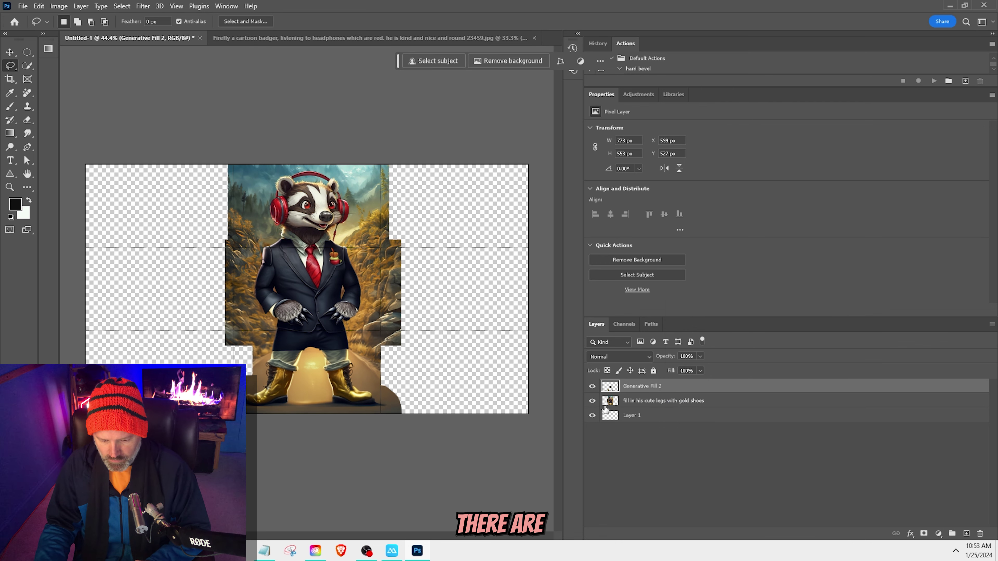
click(592, 386)
click(591, 387)
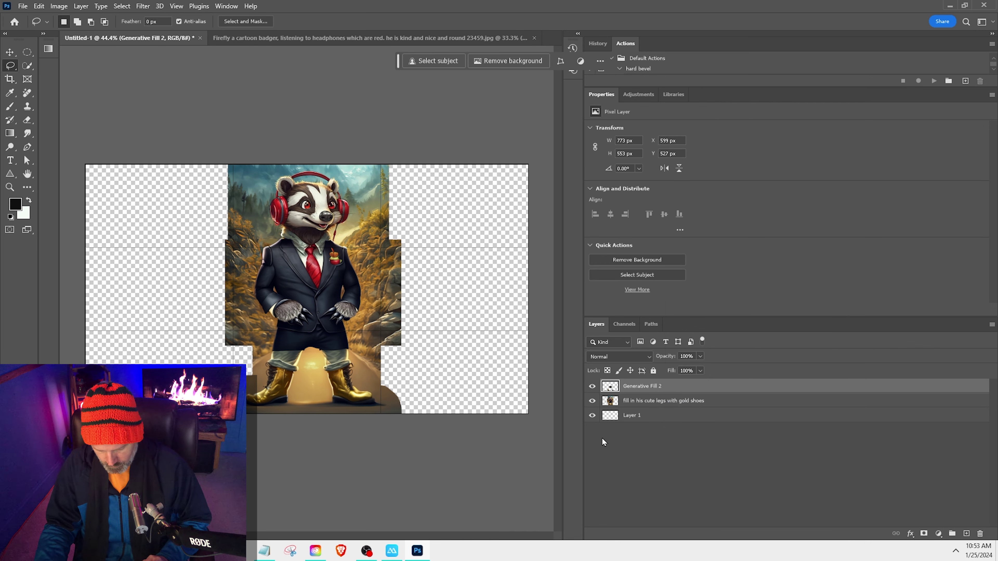
key(ctrl+z)
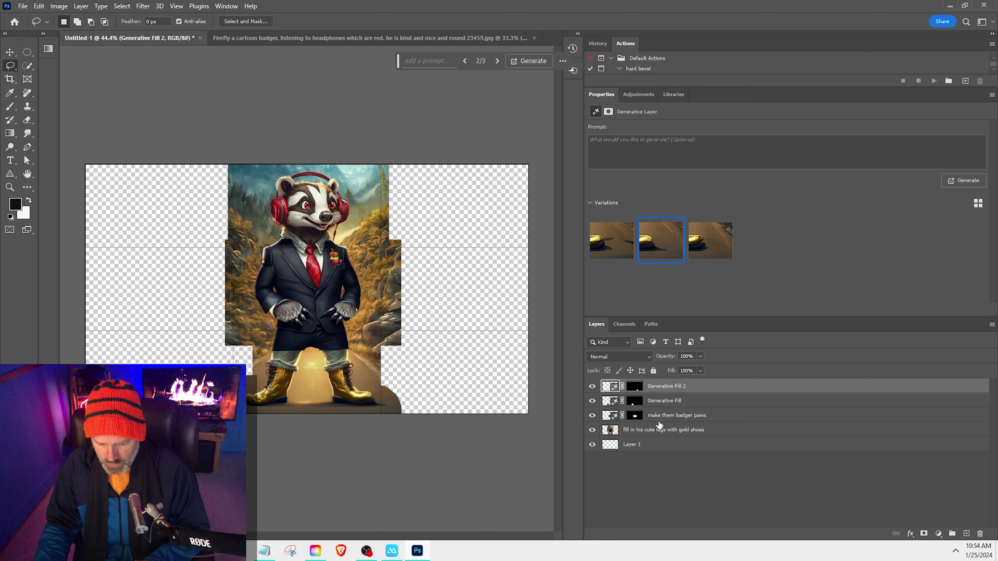
Merge the paws and boot fill layers with the gold shoes badger layer, and toggle the merged layer's visibility to check it
shift+click(659, 429)
right_click(657, 430)
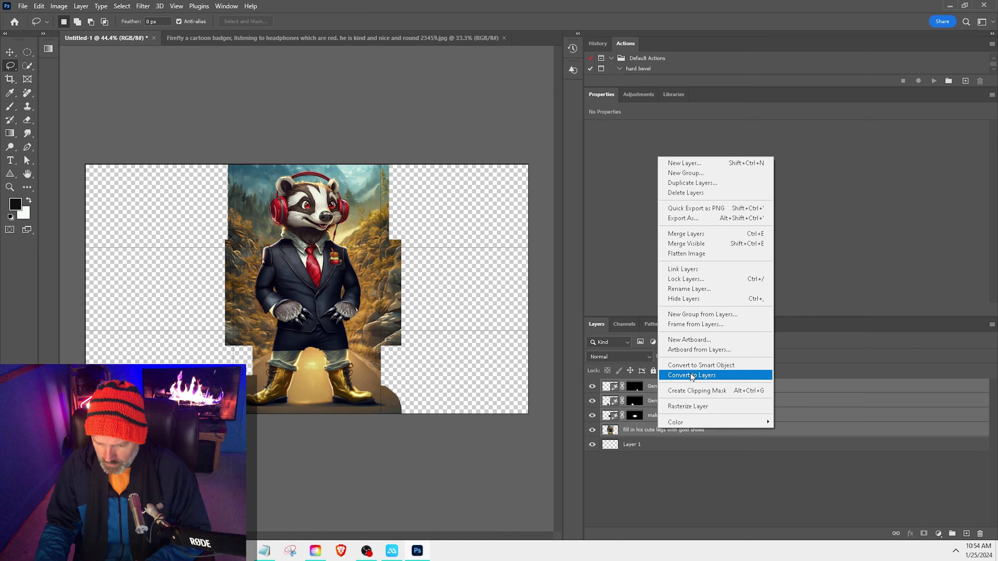
click(691, 234)
click(592, 386)
click(592, 387)
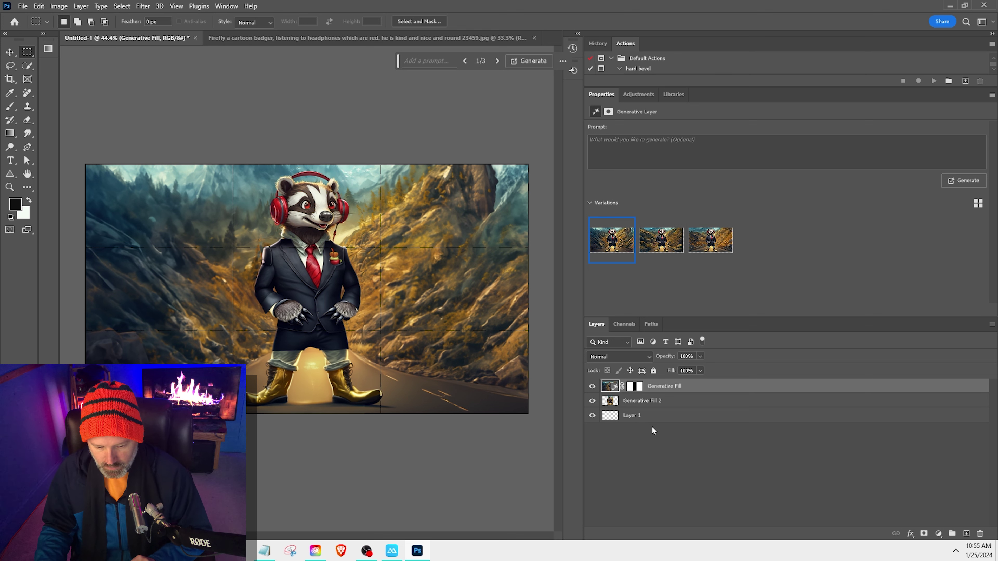
Compare the variations of the extended background, generate another set without a prompt, and choose the fifth variation with bushy boulders along the road
shift+click(652, 403)
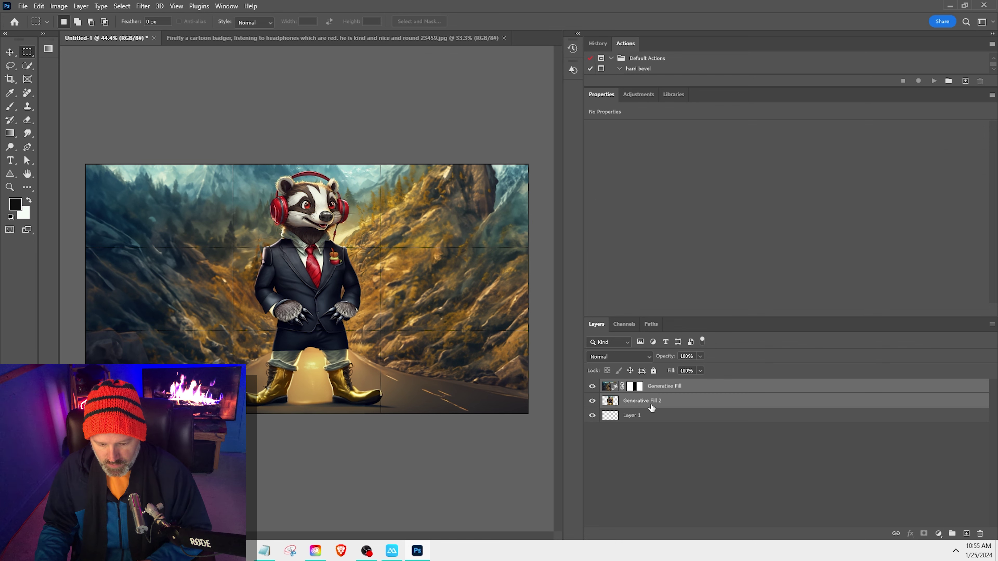
click(638, 407)
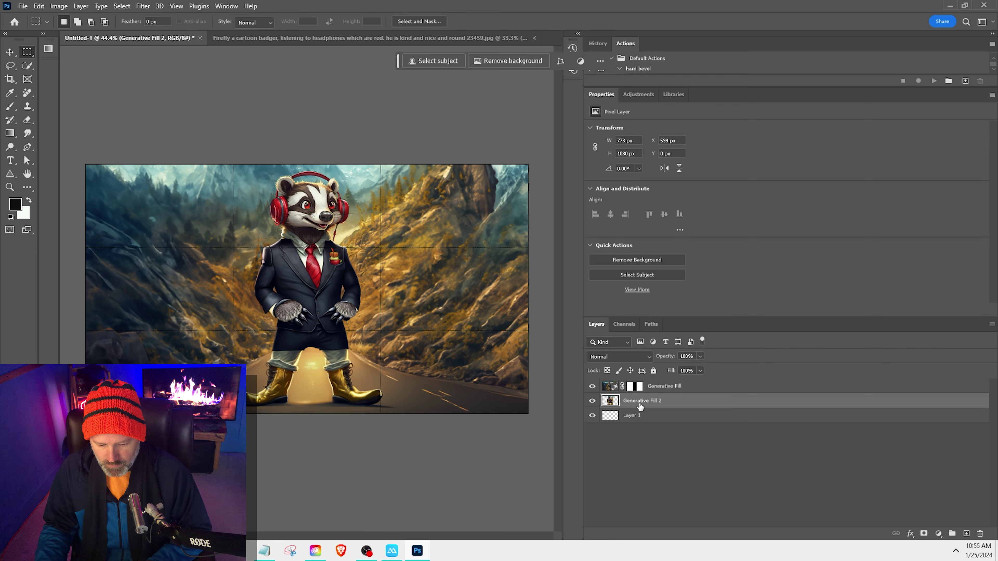
click(594, 402)
click(594, 402)
click(683, 387)
click(662, 242)
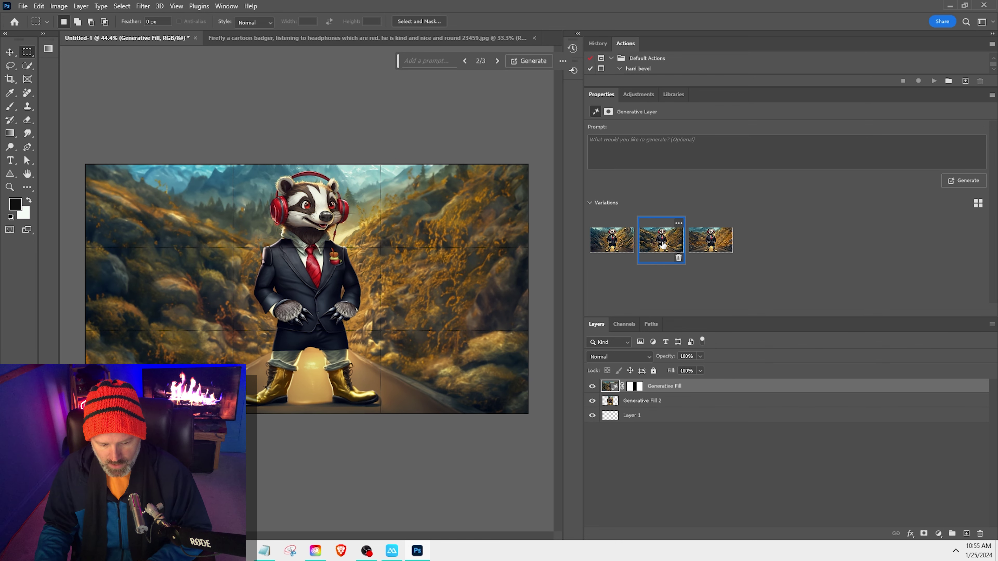
click(612, 247)
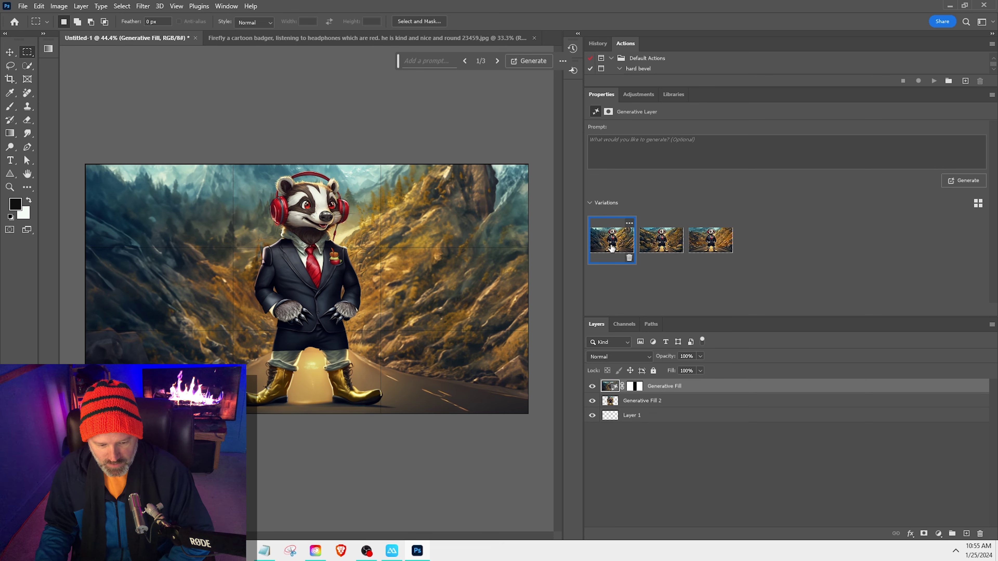
click(662, 244)
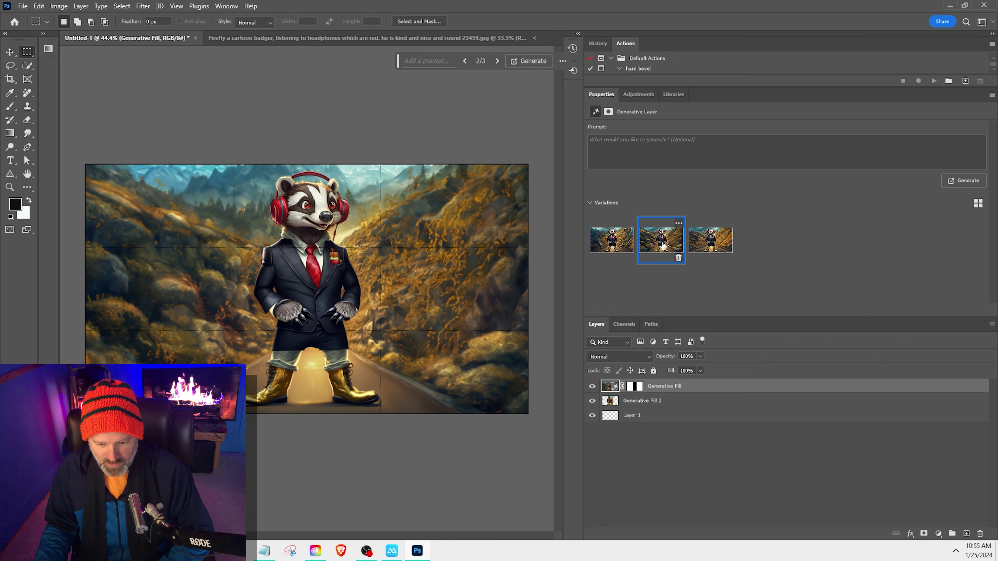
click(706, 247)
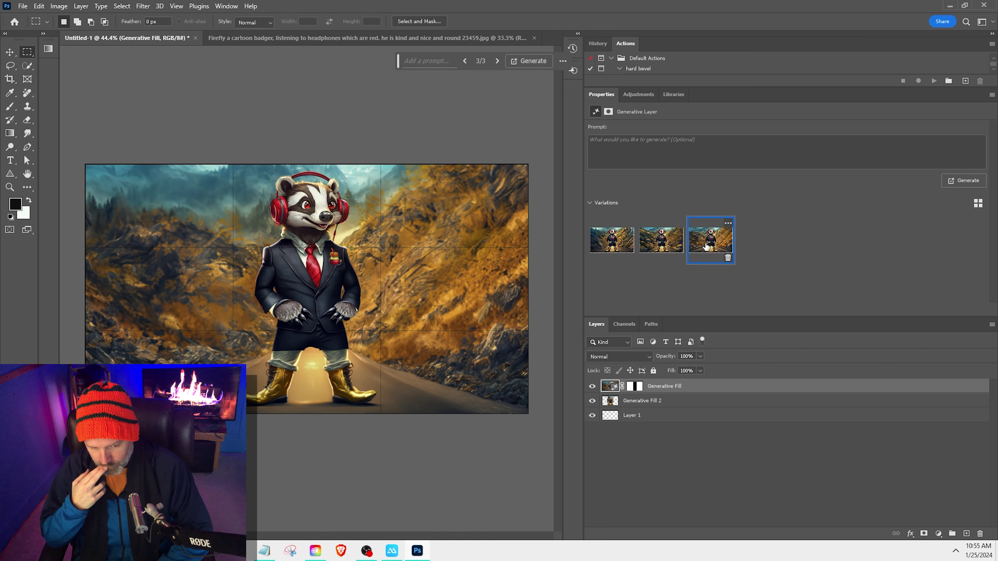
click(967, 184)
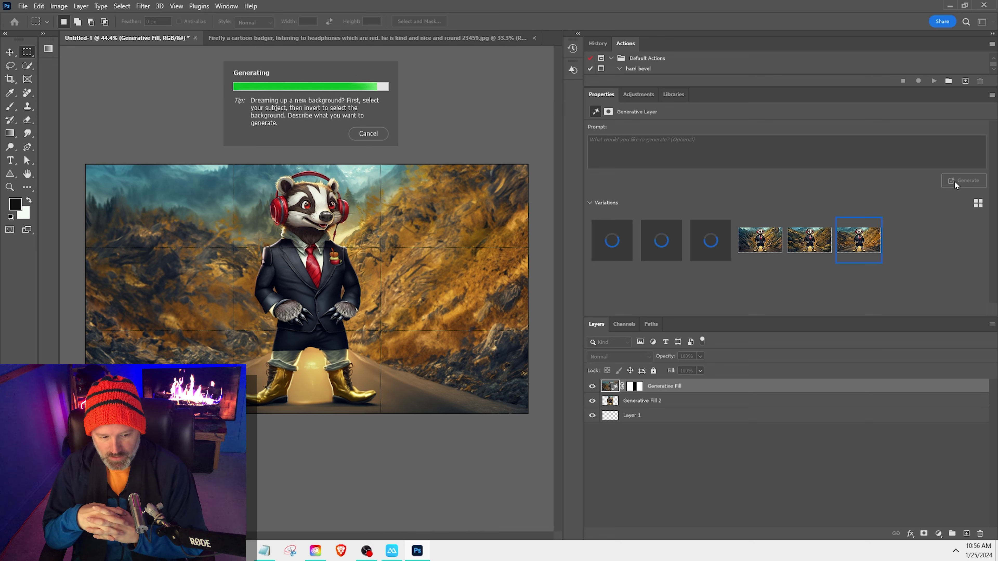
click(807, 244)
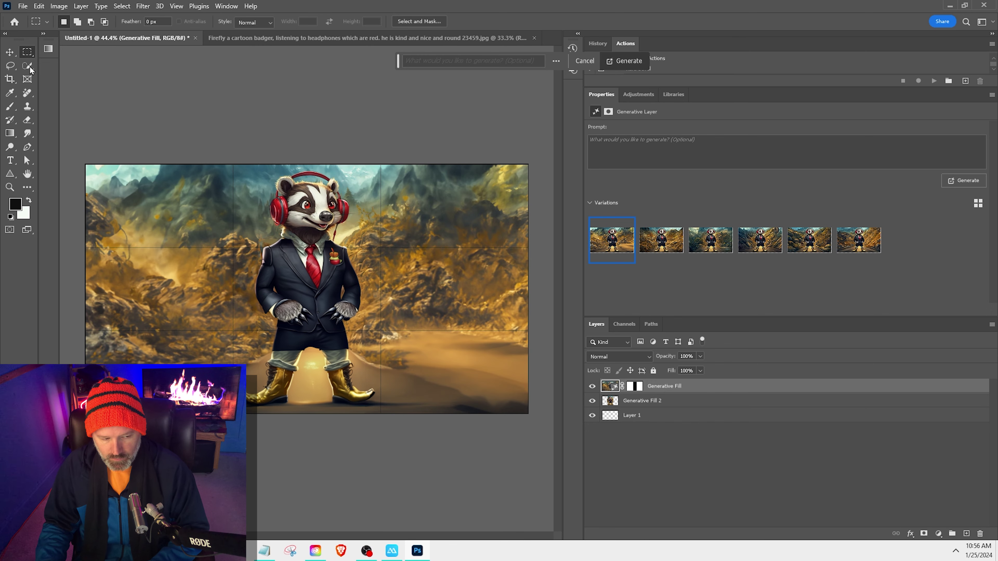
click(23, 6)
mouse_move(118, 186)
click(159, 195)
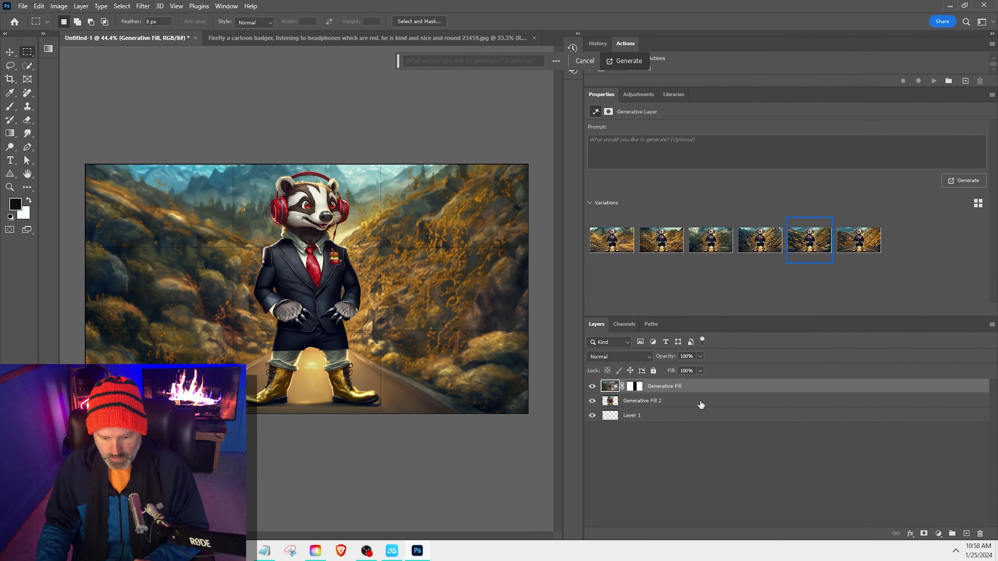
Merge the extended background layer with the badger layer, and toggle the merged layer's visibility to check it
shift+click(700, 402)
right_click(699, 401)
click(739, 209)
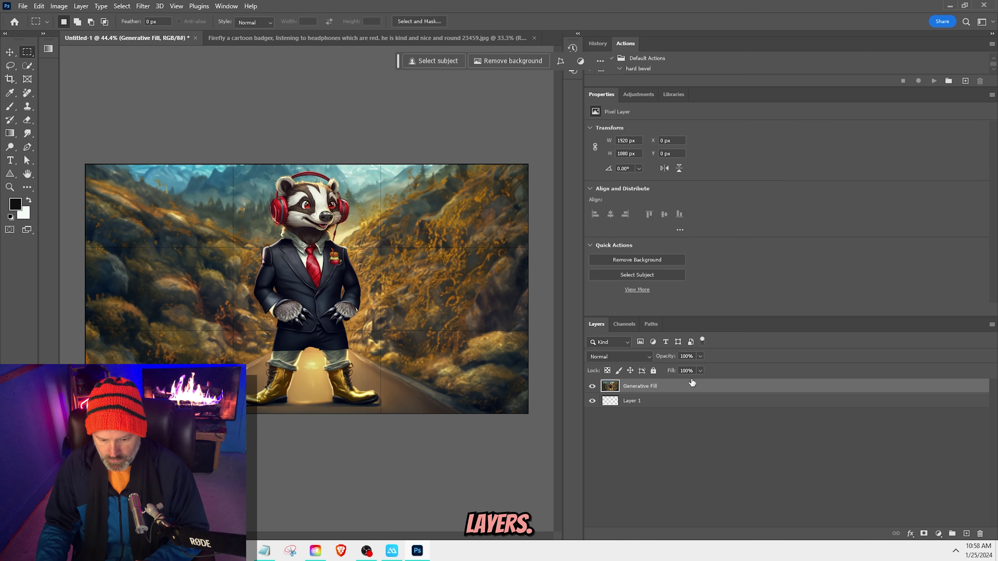
click(592, 386)
click(592, 386)
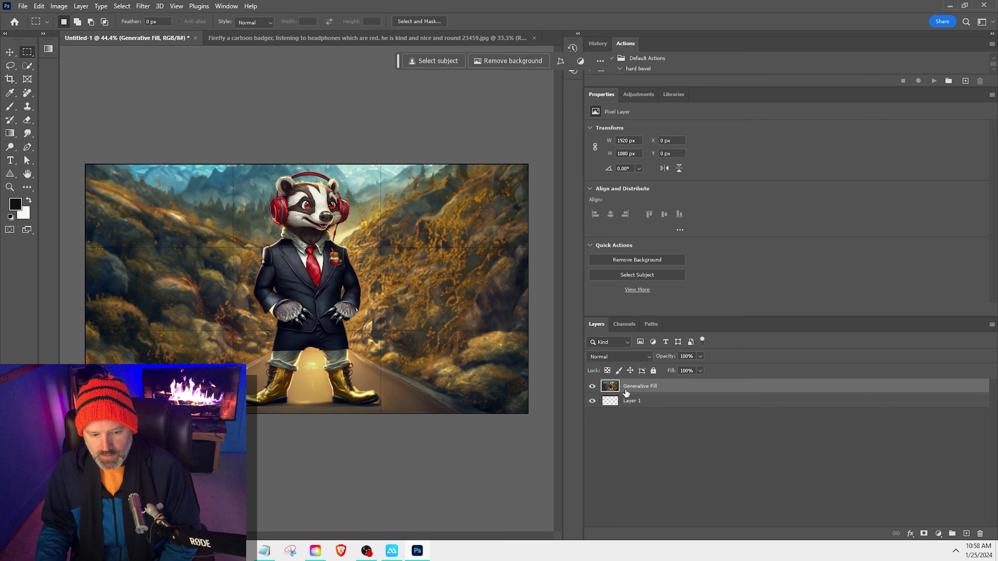
Select the badger with Select Subject and inspect the selection's edges up close
click(440, 61)
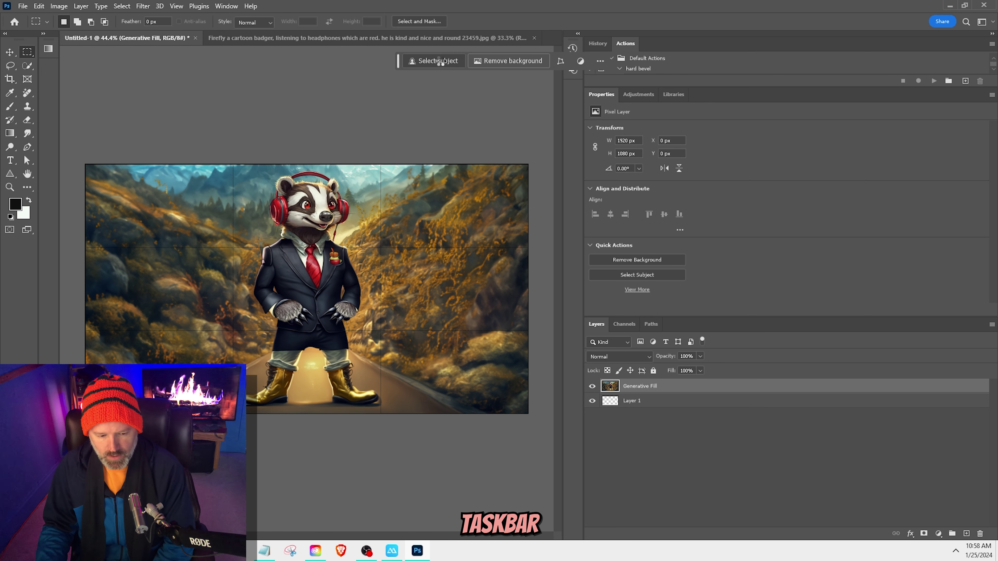
scroll(320, 235, up, 6)
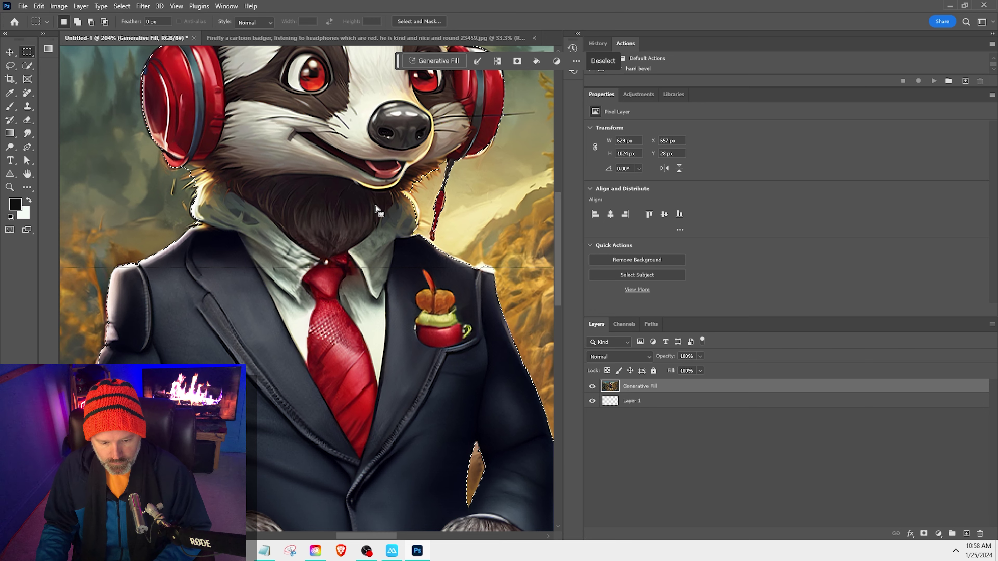
Extend the badger selection along the shirt collar's bright edge beside the neck fur using a smaller Quick Selection brush
scroll(380, 214, up, 8)
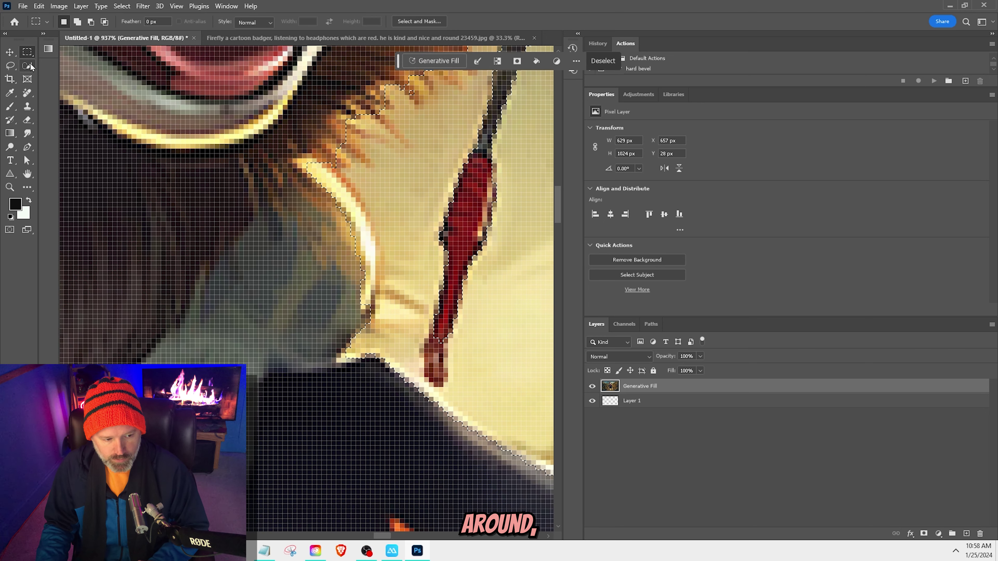
click(27, 67)
click(61, 77)
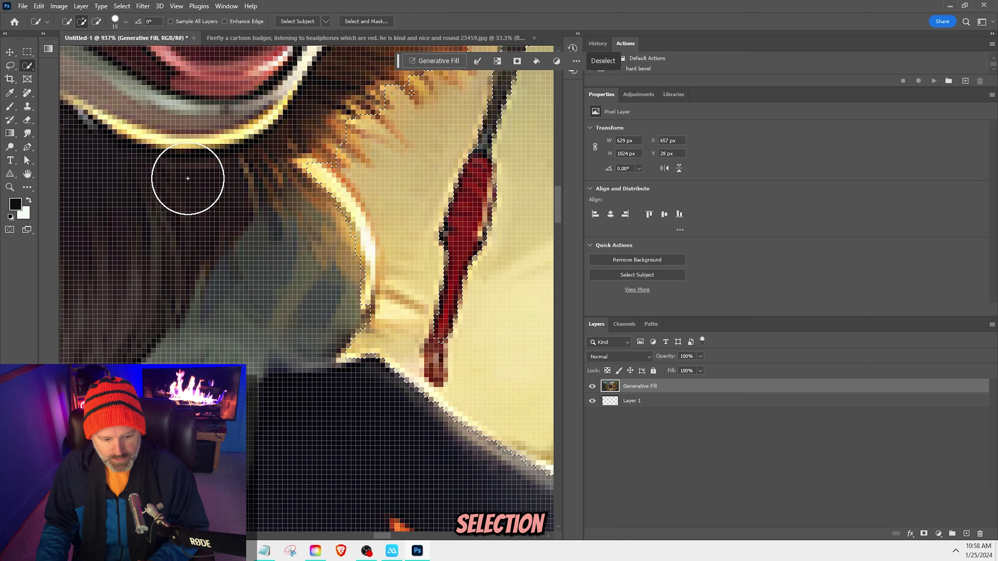
key(bracketleft)
key(bracketleft)
key(bracketleft)
key(bracketleft)
drag(319, 193, 355, 270)
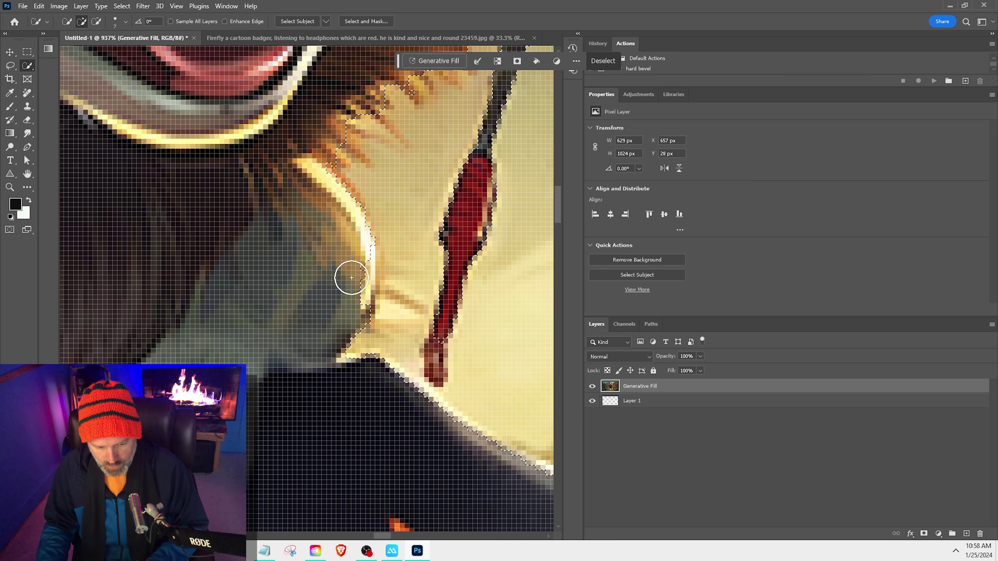
scroll(348, 296, down, 2)
scroll(341, 293, down, 4)
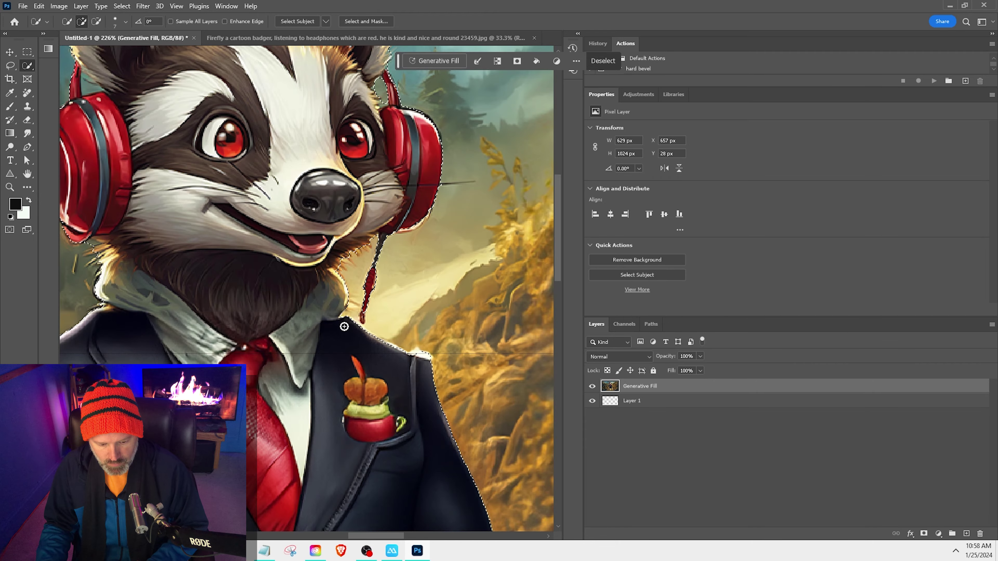
Refine the selection around the headphone ear cup and cheek whiskers with the Quick Selection tool
scroll(415, 374, up, 2)
scroll(403, 452, down, 3)
scroll(365, 246, up, 3)
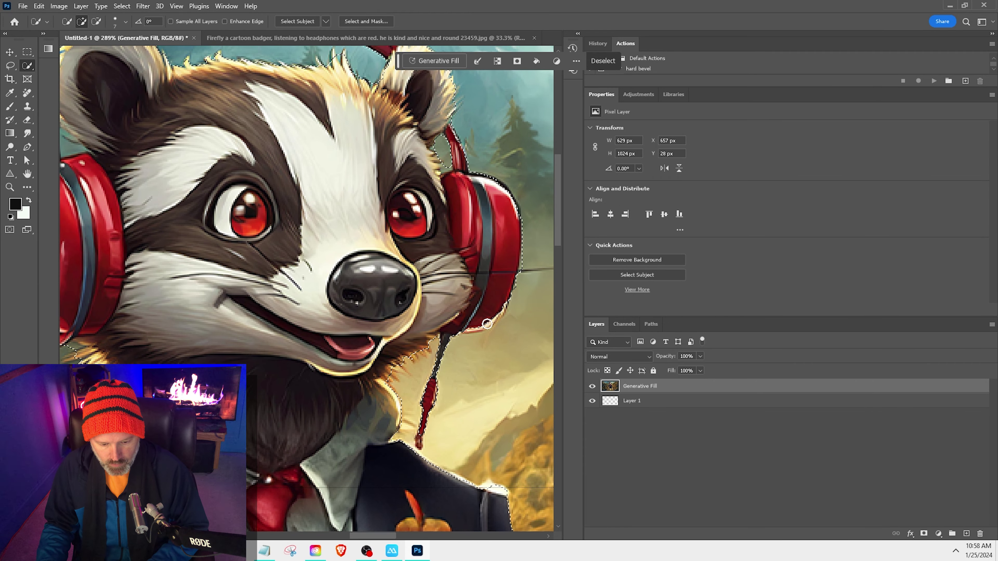
drag(461, 279, 420, 276)
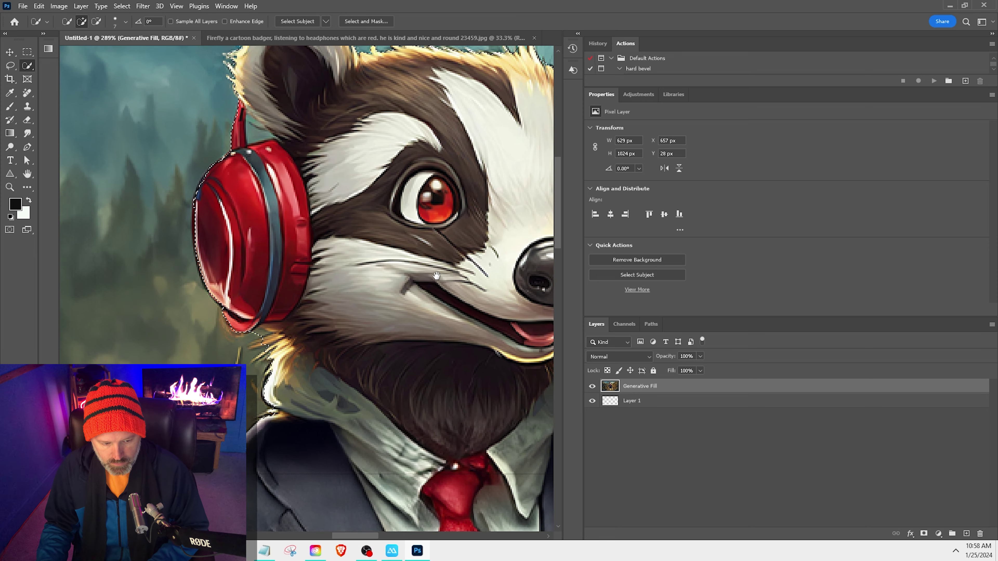
Trim the shadow under the right-hand boot's sole from the badger selection, and undo the last stroke
scroll(420, 276, down, 2)
scroll(354, 354, down, 10)
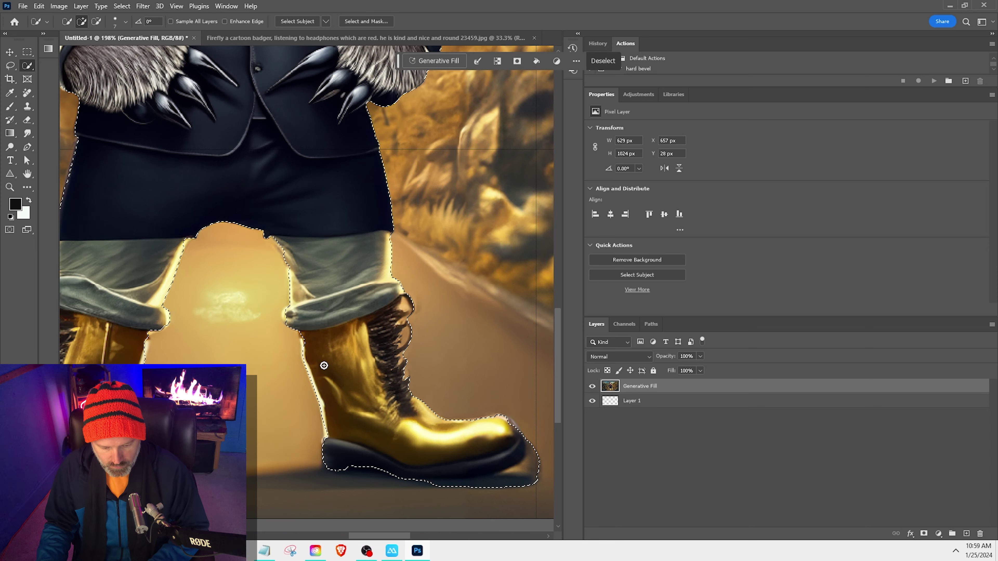
scroll(433, 394, up, 5)
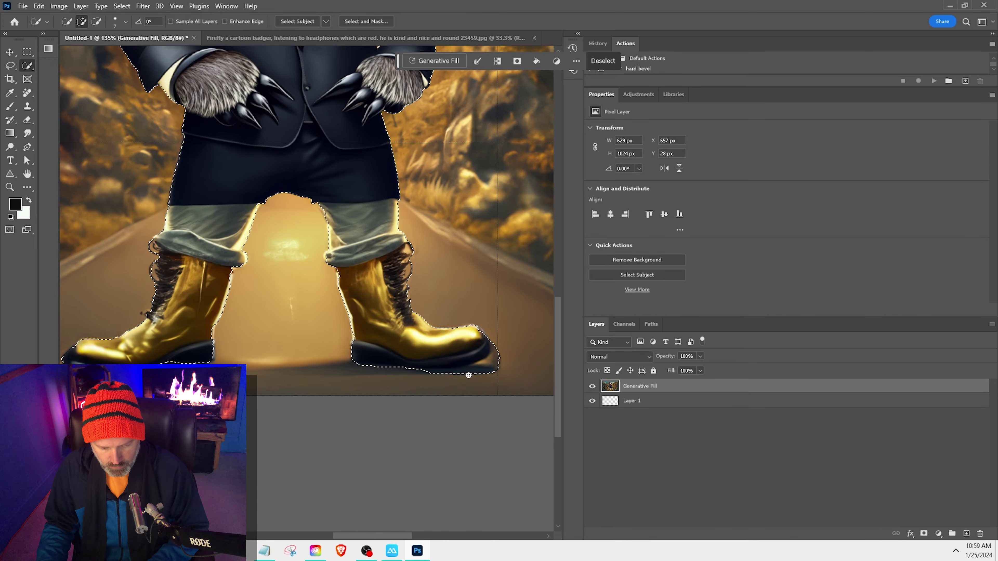
mouse_move(467, 372)
mouse_down()
mouse_move(489, 361)
mouse_move(401, 373)
mouse_move(539, 319)
mouse_move(492, 370)
mouse_move(414, 373)
mouse_up()
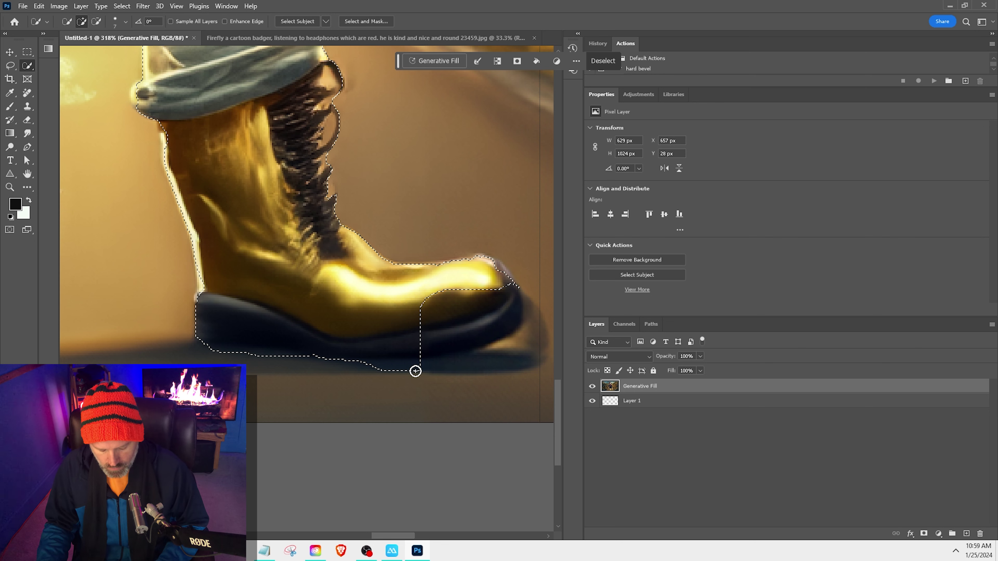
scroll(416, 371, up, 3)
alt+click(378, 372)
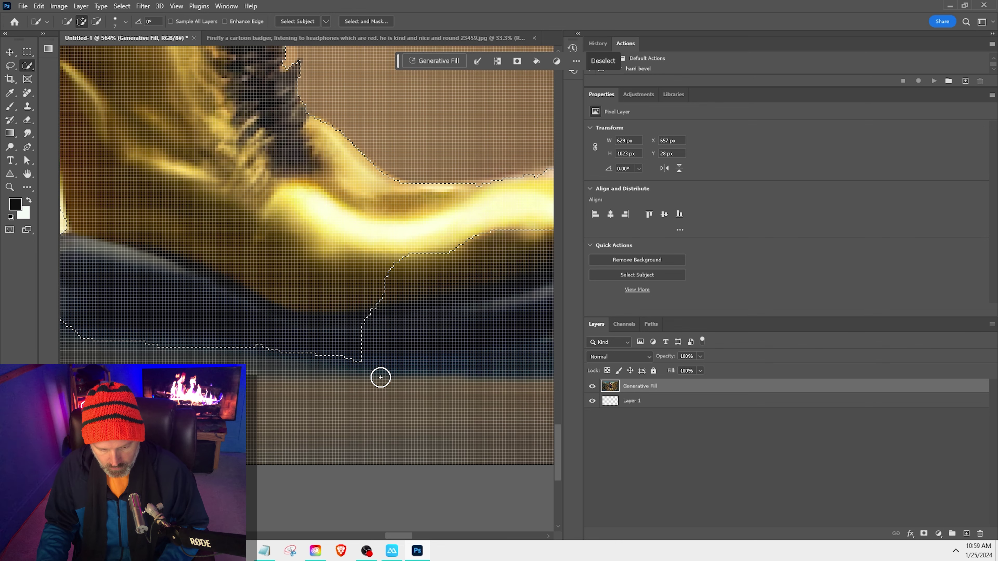
key(ctrl+z)
scroll(382, 336, down, 3)
scroll(356, 358, down, 6)
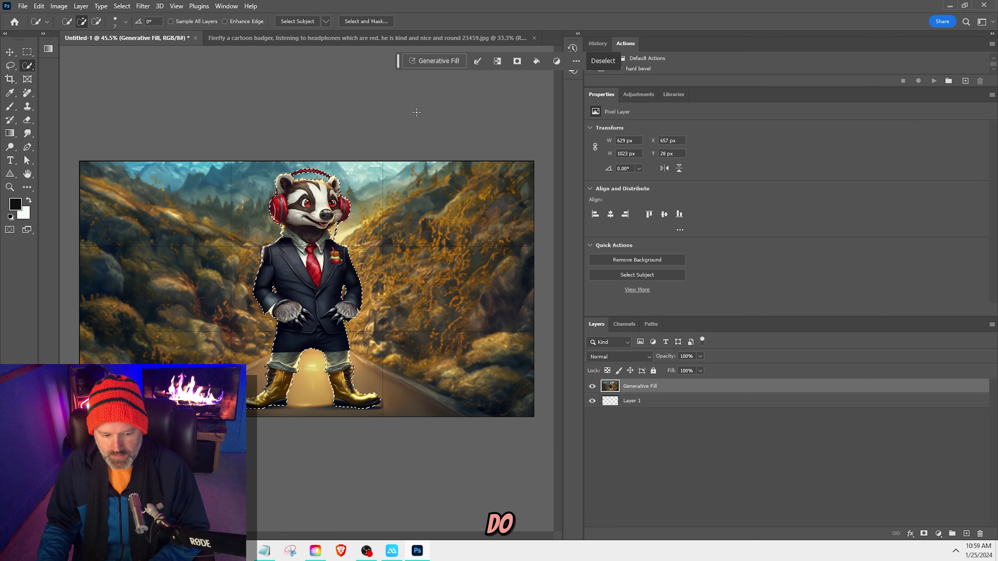
Refine the badger selection in Select and Mask with Smooth 28 and output it to a new layer
click(366, 22)
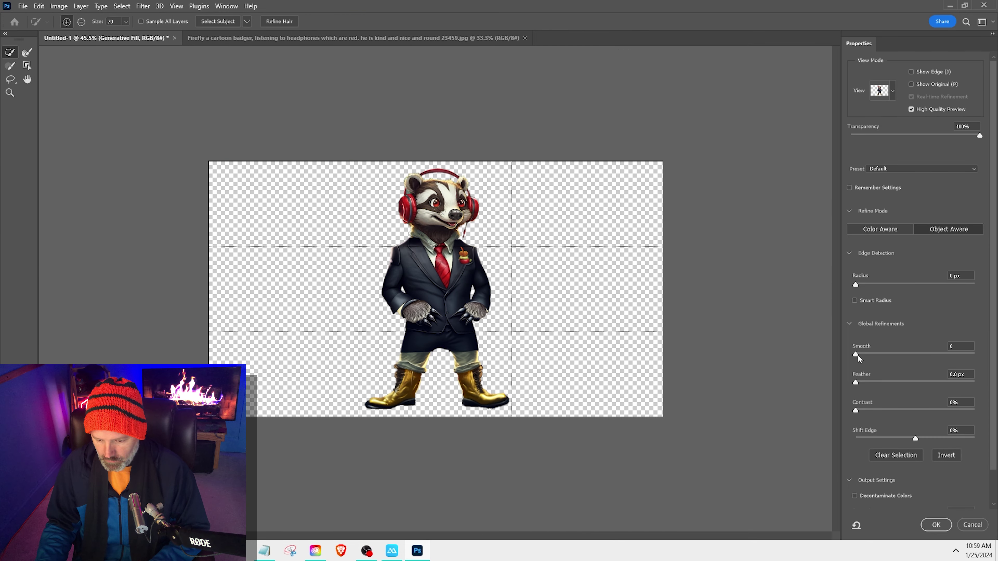
drag(863, 355, 890, 351)
scroll(996, 317, down, 1)
drag(996, 317, 996, 327)
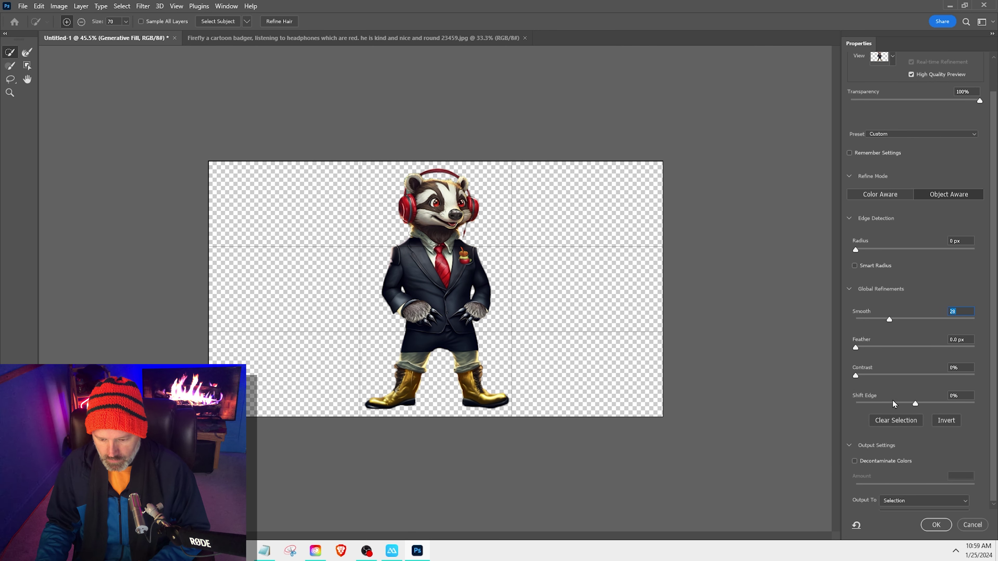
click(925, 502)
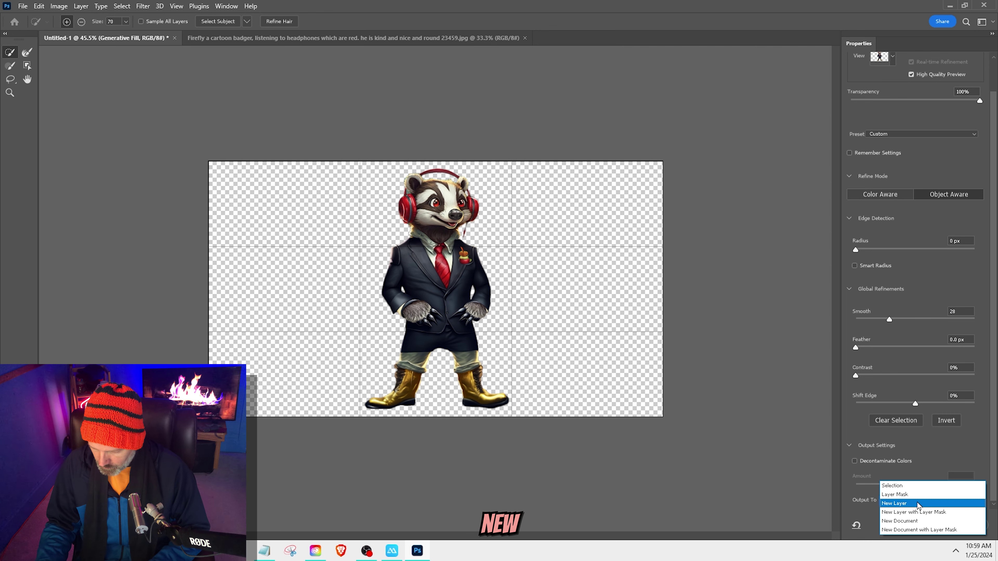
click(919, 505)
click(936, 526)
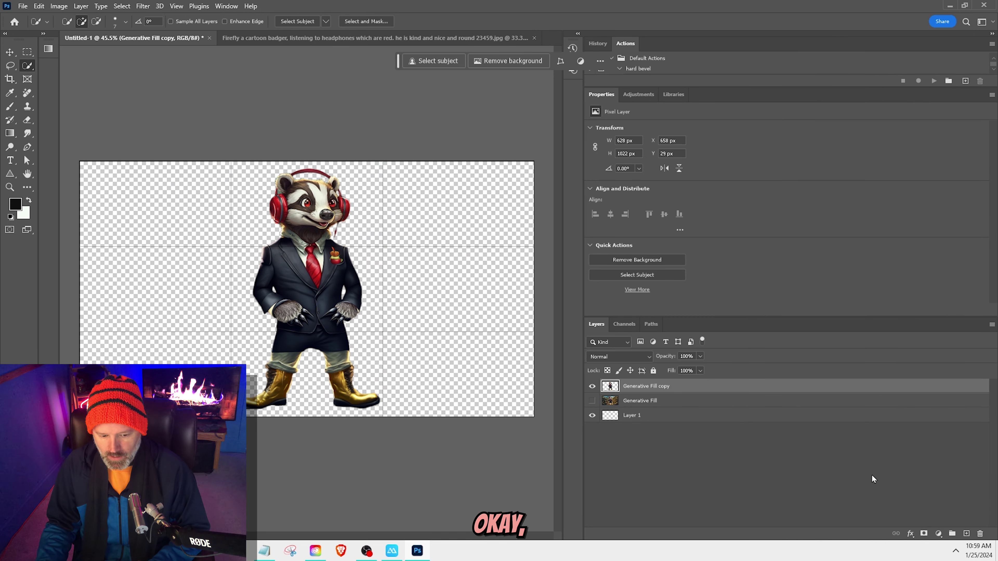
Export the isolated badger as a PNG named "badger to link with background"
click(23, 6)
mouse_move(99, 186)
click(167, 196)
text(badger to link with background)
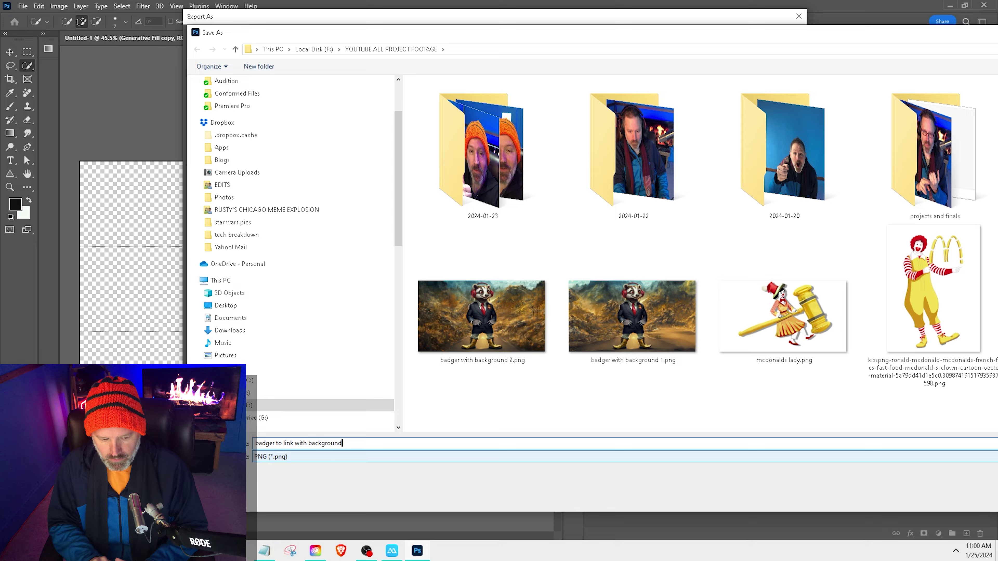
key(Return)
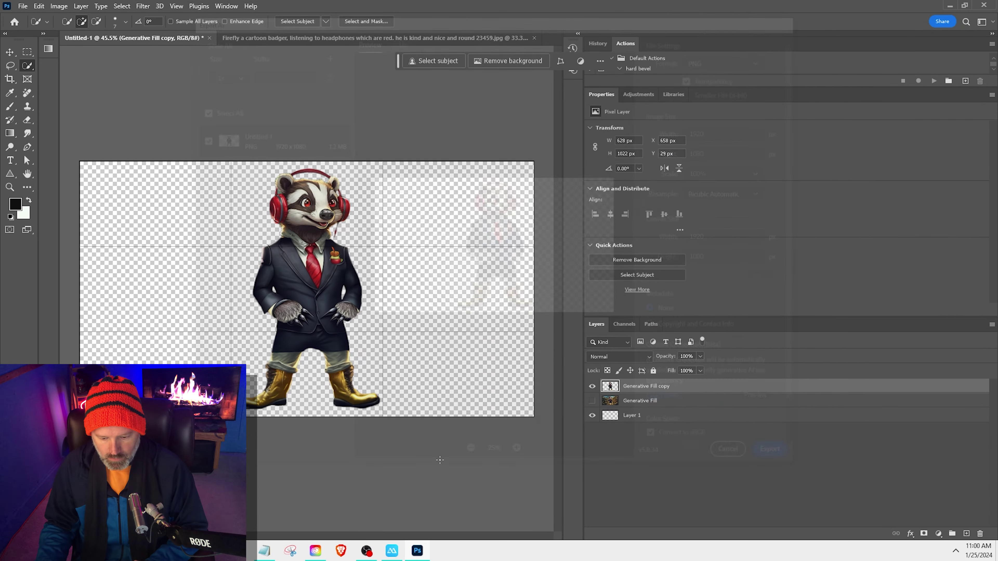
Show the full scene layer, hide the badger cutout layer, and activate the scene layer with the Object Selection tool
click(593, 401)
click(592, 386)
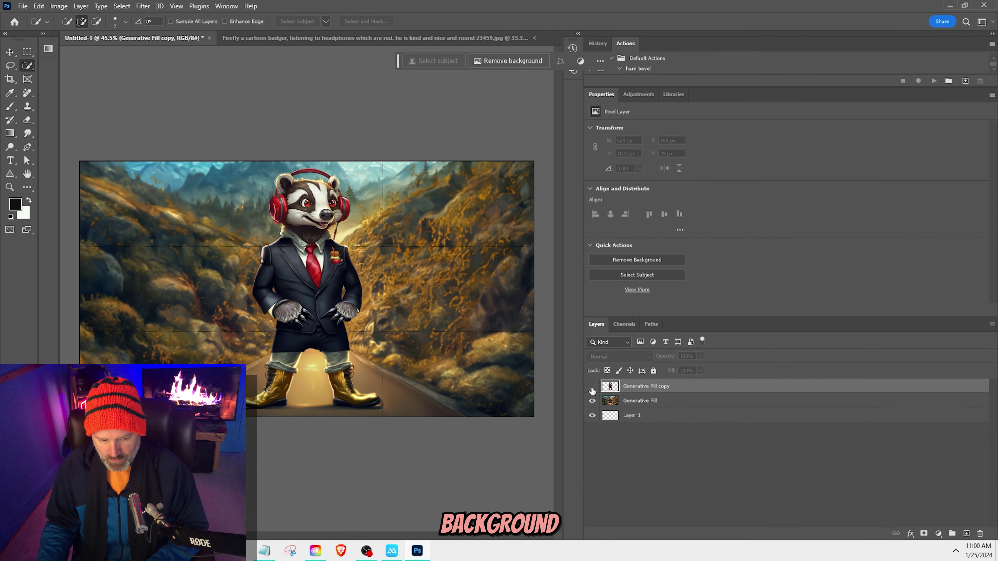
click(644, 400)
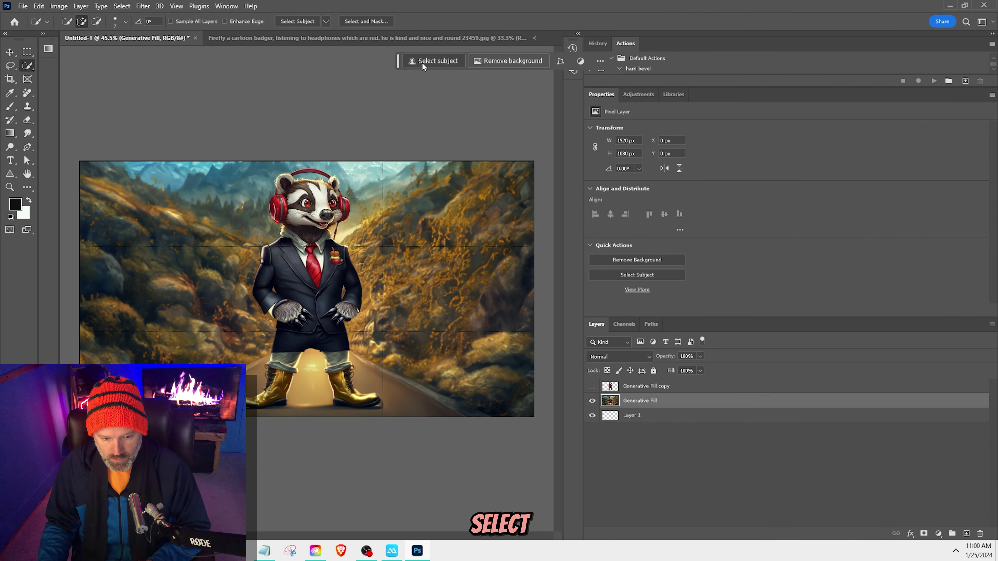
right_click(27, 65)
click(71, 65)
Select the whole badger in the scene with the Object Selection tool, discarding the earlier selections and inspecting the headphone cord
drag(224, 166, 270, 284)
drag(291, 318, 383, 412)
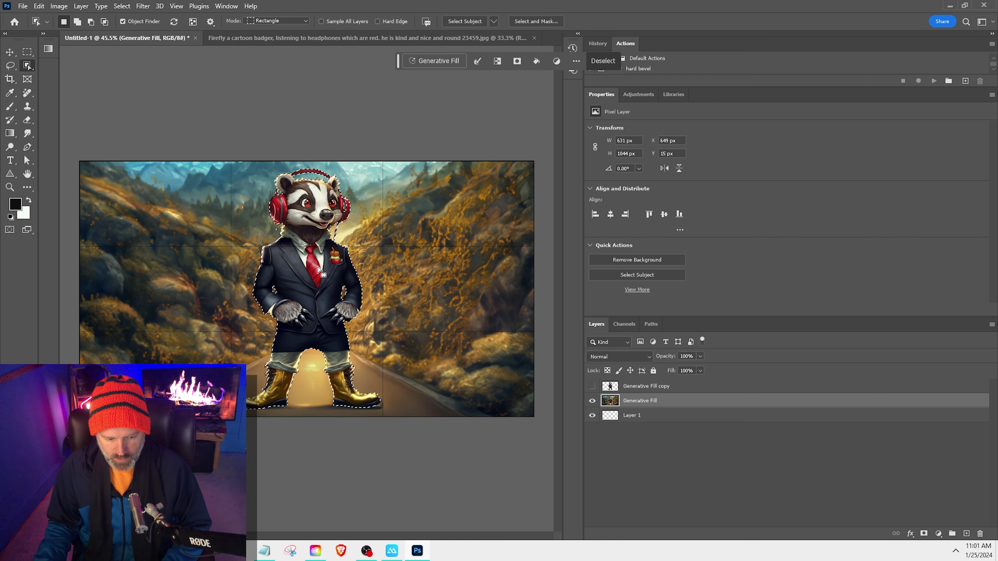
key(ctrl+d)
scroll(335, 237, up, 10)
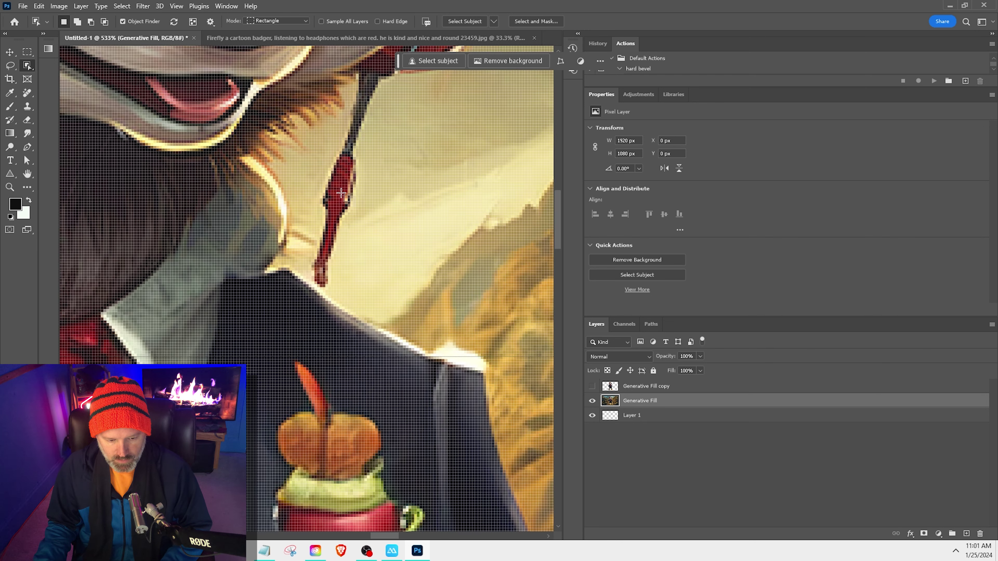
scroll(334, 240, down, 9)
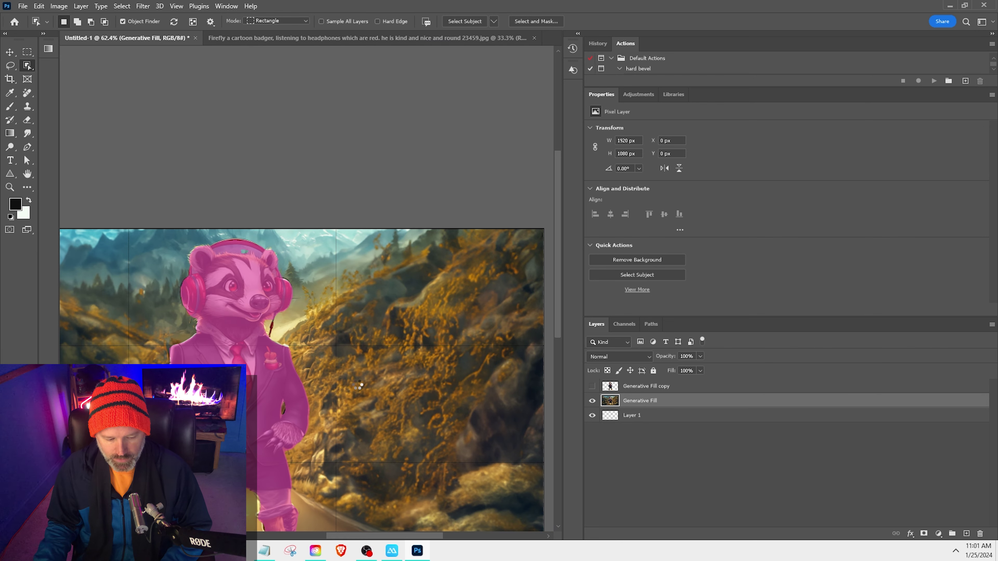
scroll(314, 271, down, 2)
click(314, 271)
key(ctrl+d)
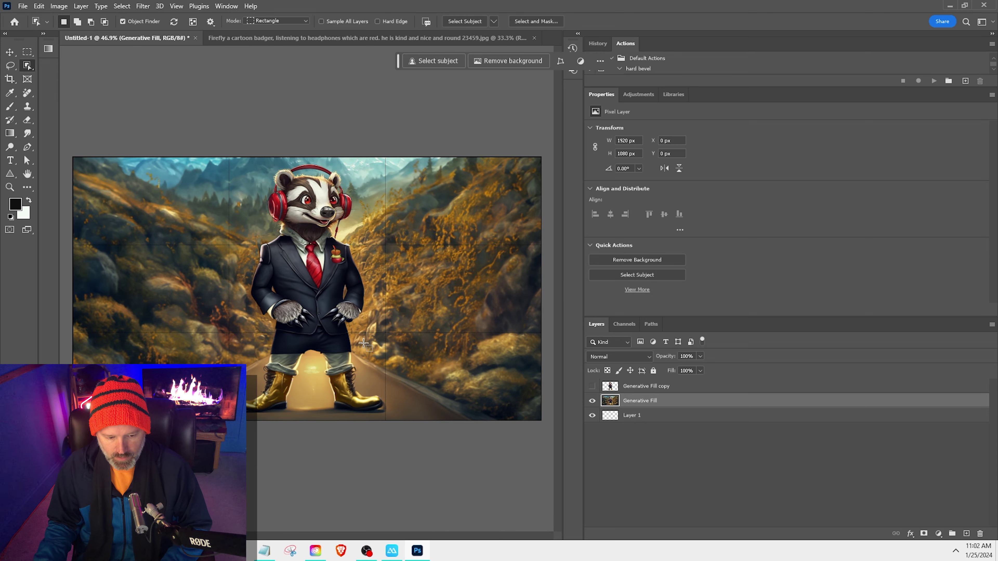
click(349, 321)
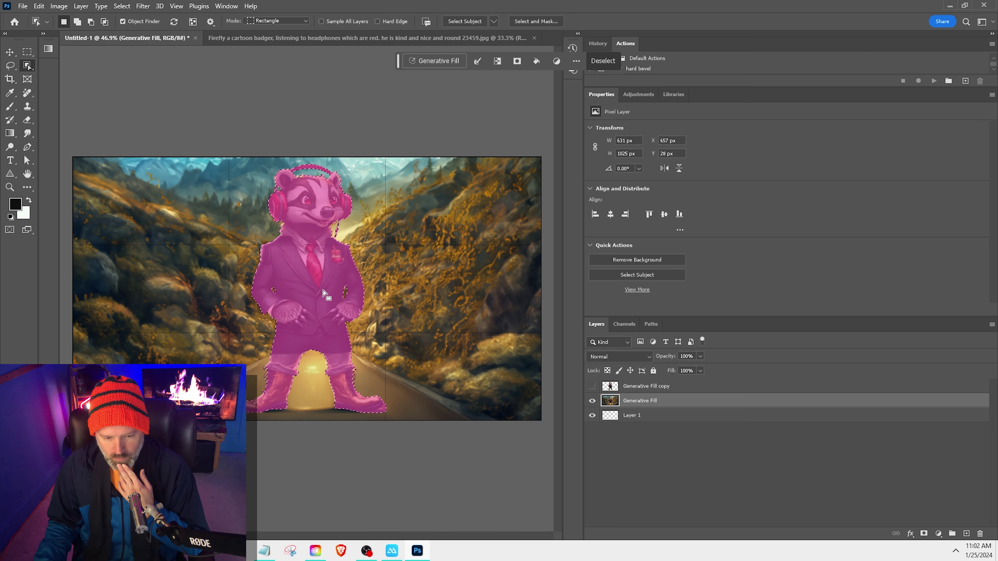
Try to replace the selected badger using Generative Fill with the prompt "remove"
click(434, 60)
text(remove)
key(Return)
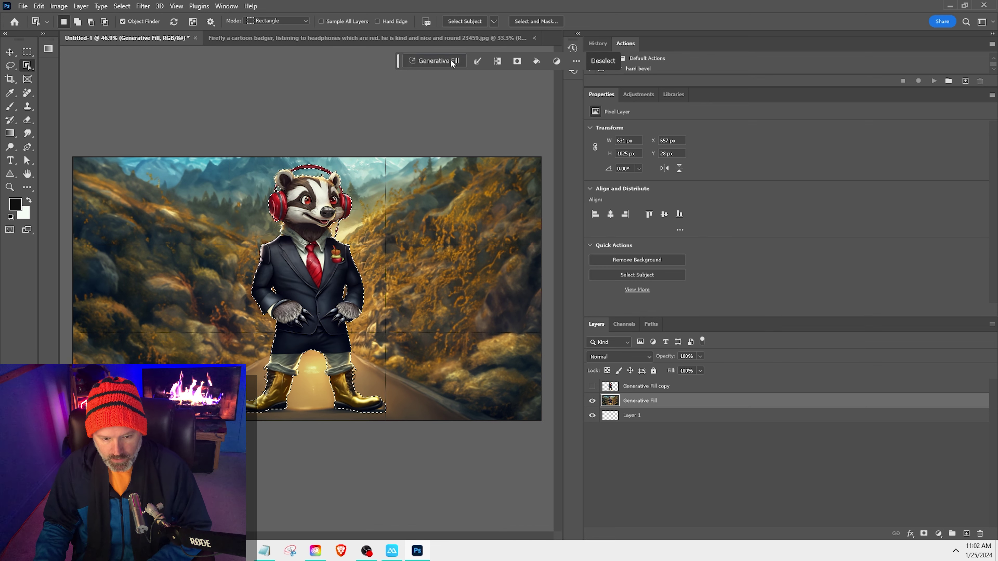
Run Generative Fill on the badger selection with the prompt "remove subject", compare variations, and choose the first one with the tunnel
click(454, 61)
text(remo)
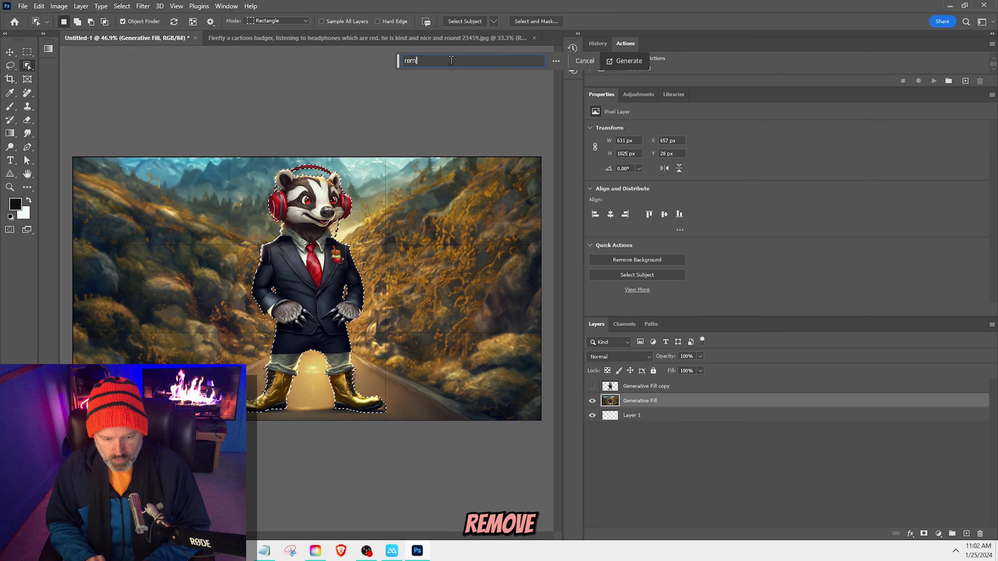
text(ve subject)
key(Return)
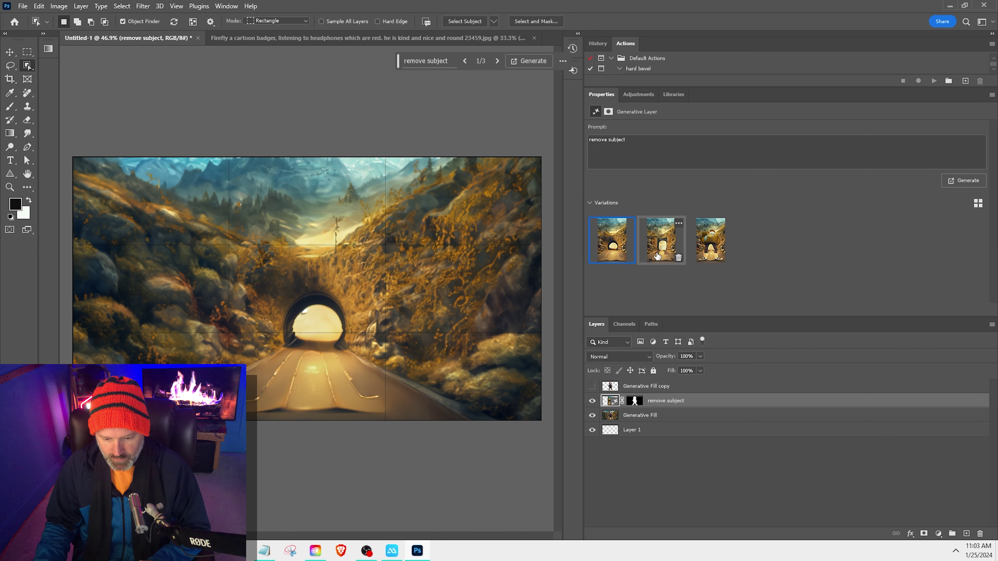
click(704, 256)
click(612, 240)
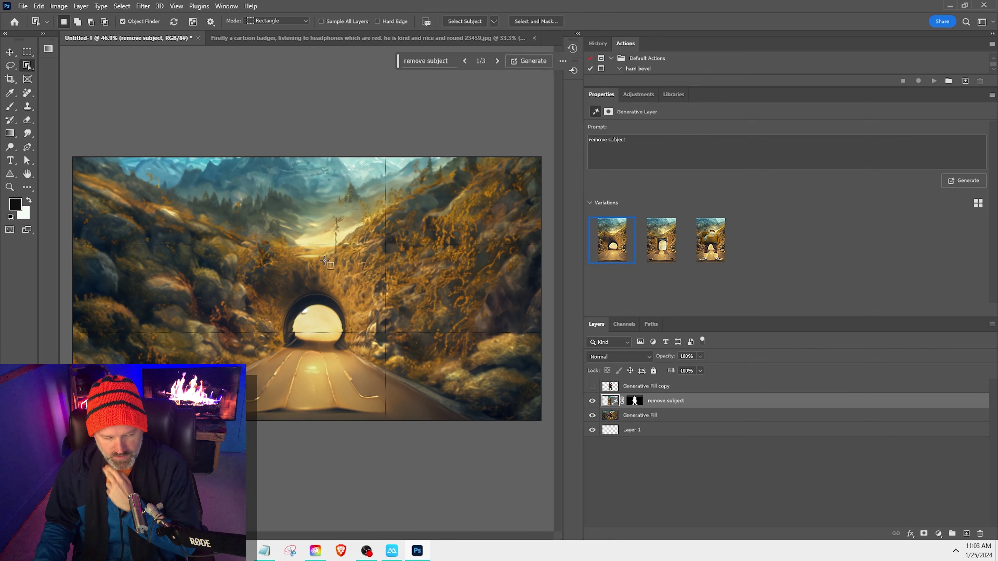
Export the badger-free tunnel scene as a PNG named "background with linked badger"
click(23, 6)
mouse_move(59, 187)
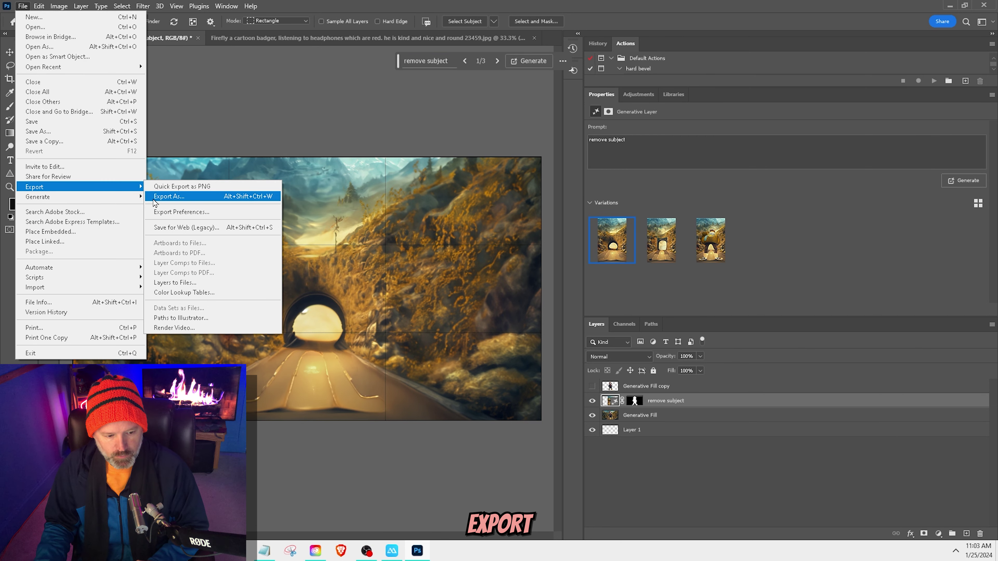
click(161, 200)
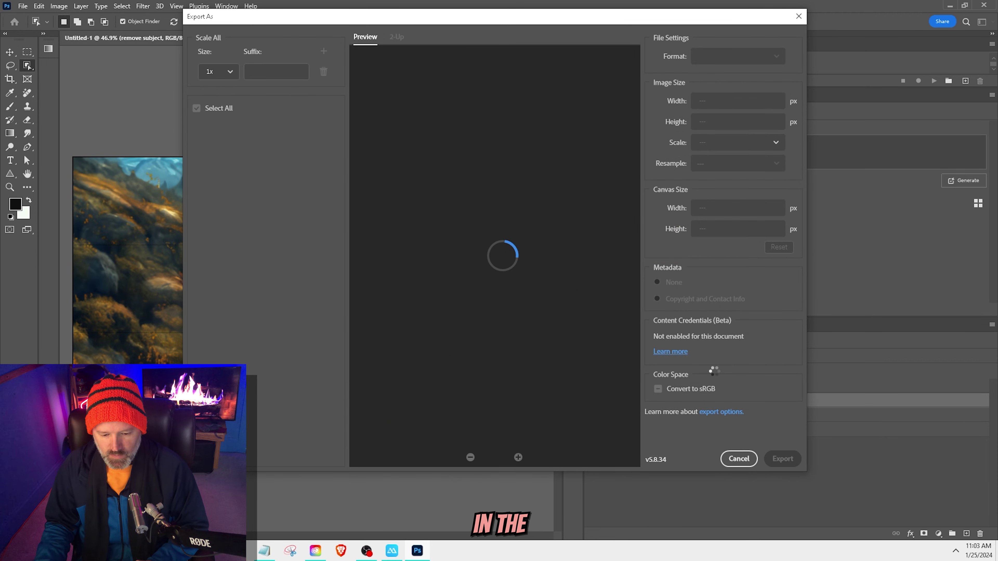
click(784, 459)
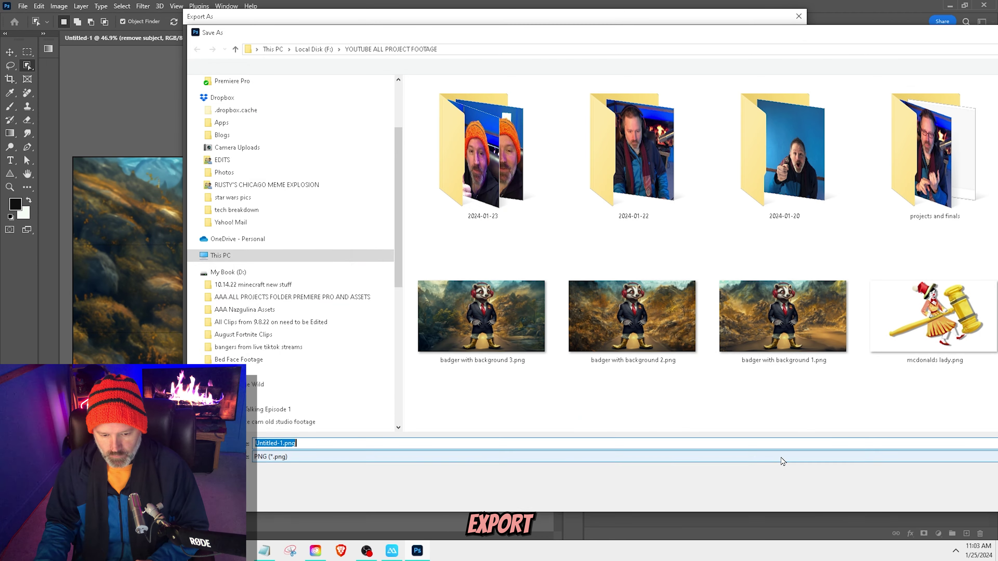
text(background with li)
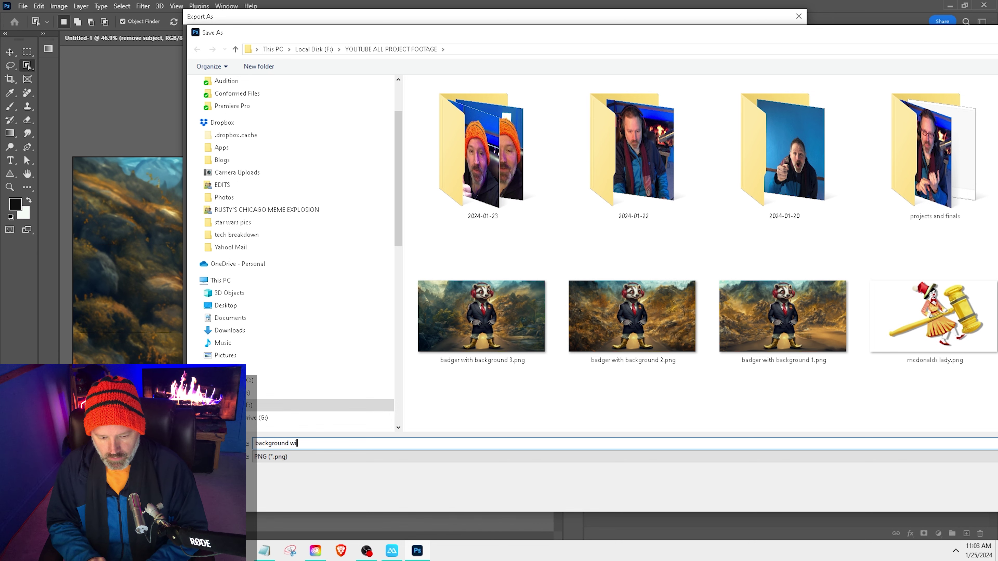
text(nked badger)
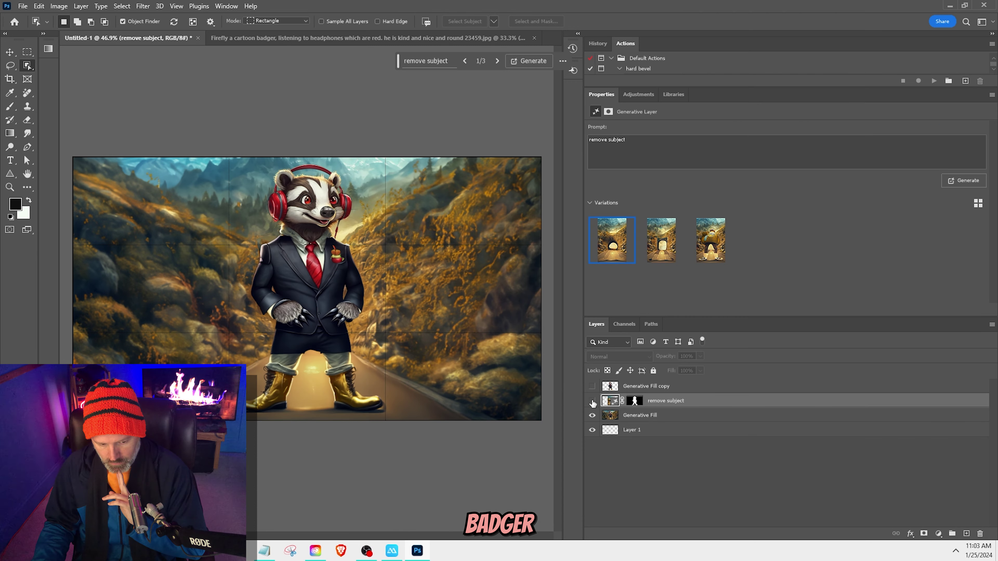
Create a new blank document with a transparent background
scroll(386, 443, down, 2)
click(22, 6)
click(23, 6)
click(22, 6)
click(28, 17)
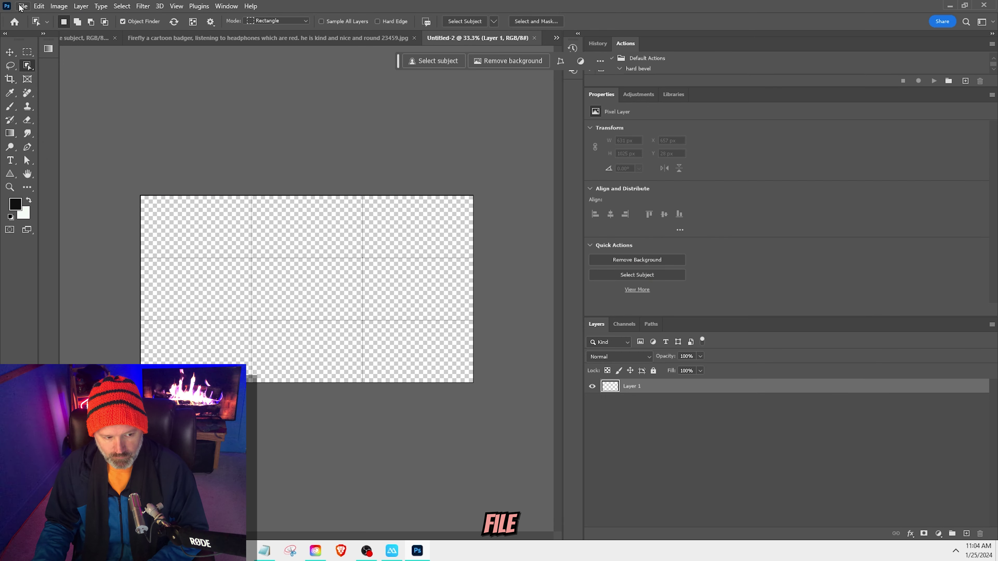
Open the exported character image "badger to link with background.png"
click(22, 6)
click(29, 26)
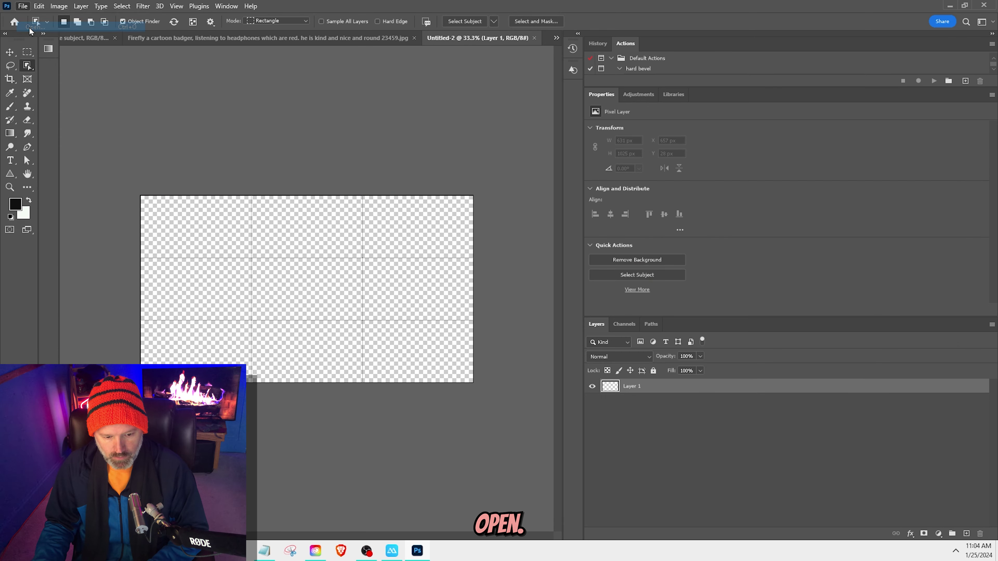
click(285, 294)
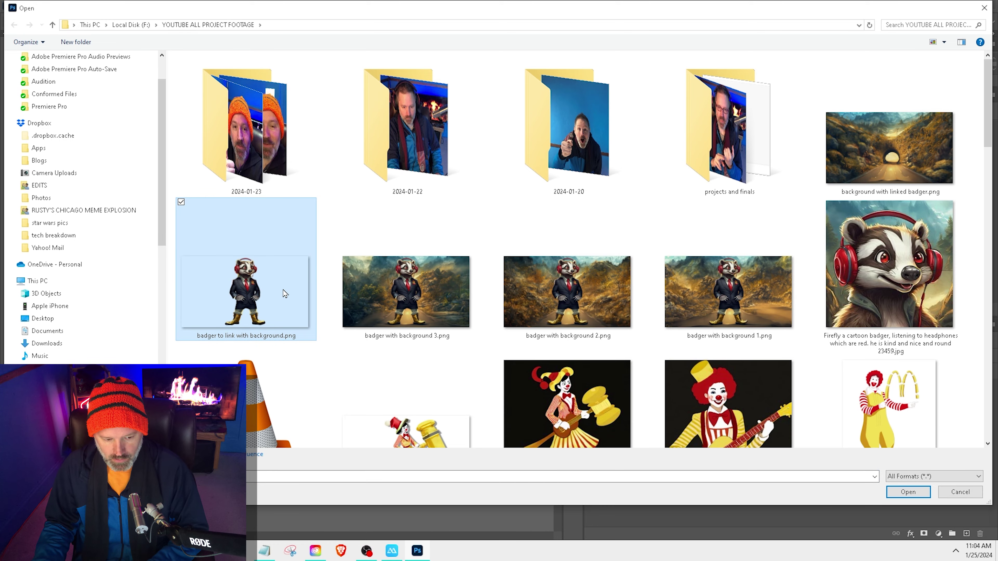
double_click(285, 294)
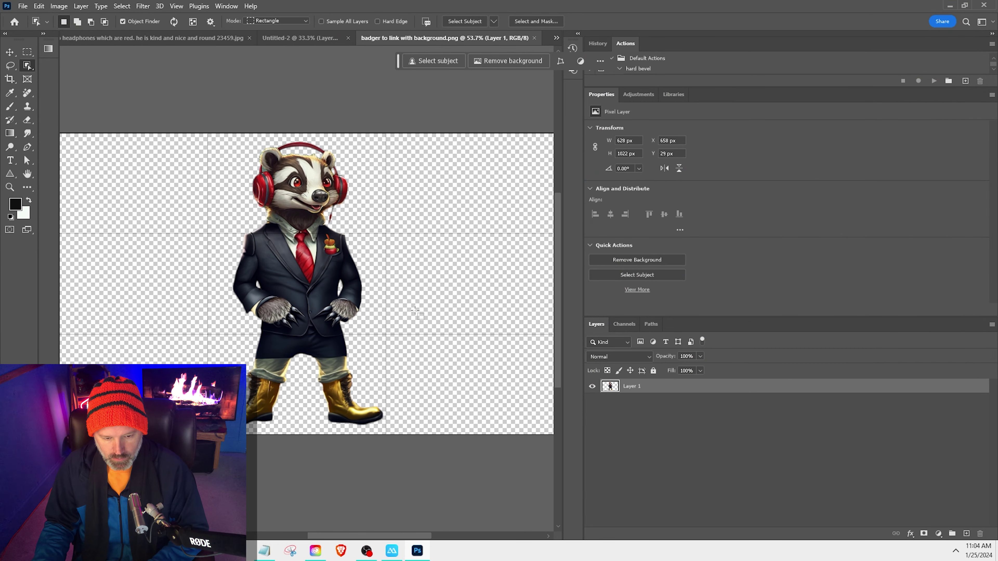
Select the badger's face and try to regenerate its expression with a Generative Fill prompt
drag(556, 330, 557, 284)
scroll(441, 288, up, 6)
key(shift+m)
drag(149, 254, 275, 355)
click(436, 61)
text(g)
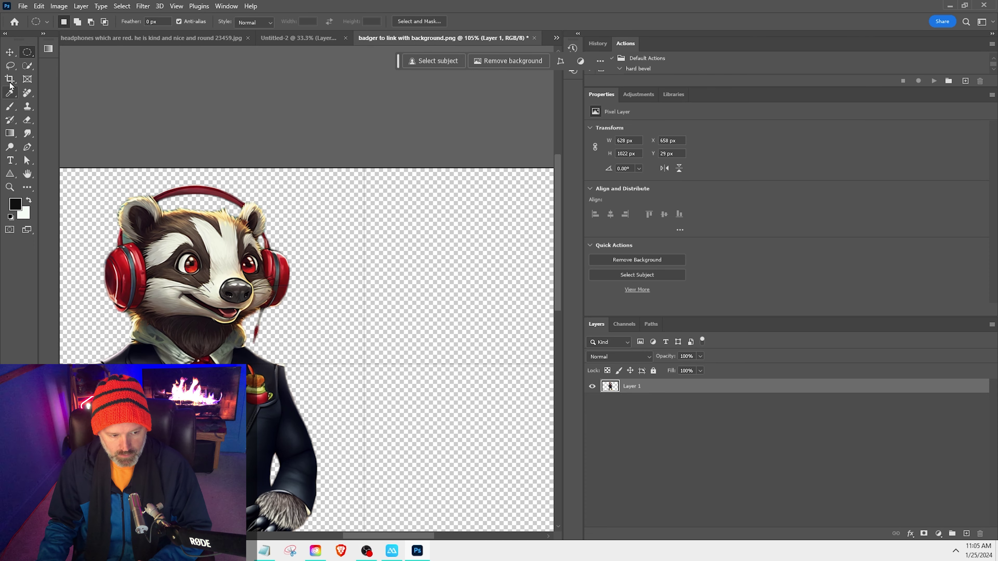
Lasso the badger's mouth area and run Generative Fill with the prompt "make his smile bigger"
click(10, 66)
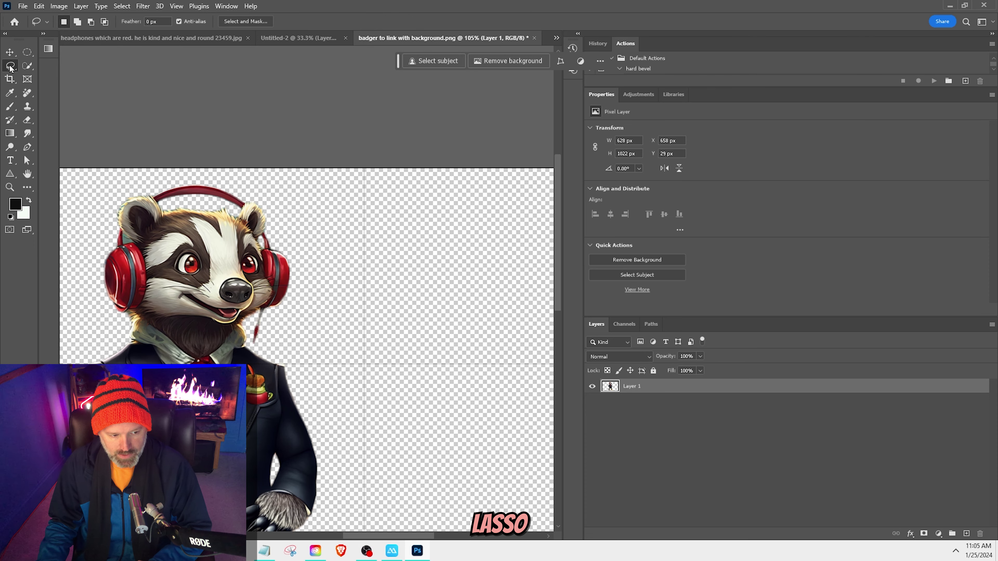
drag(216, 288, 152, 299)
drag(266, 332, 268, 321)
text(make his smile)
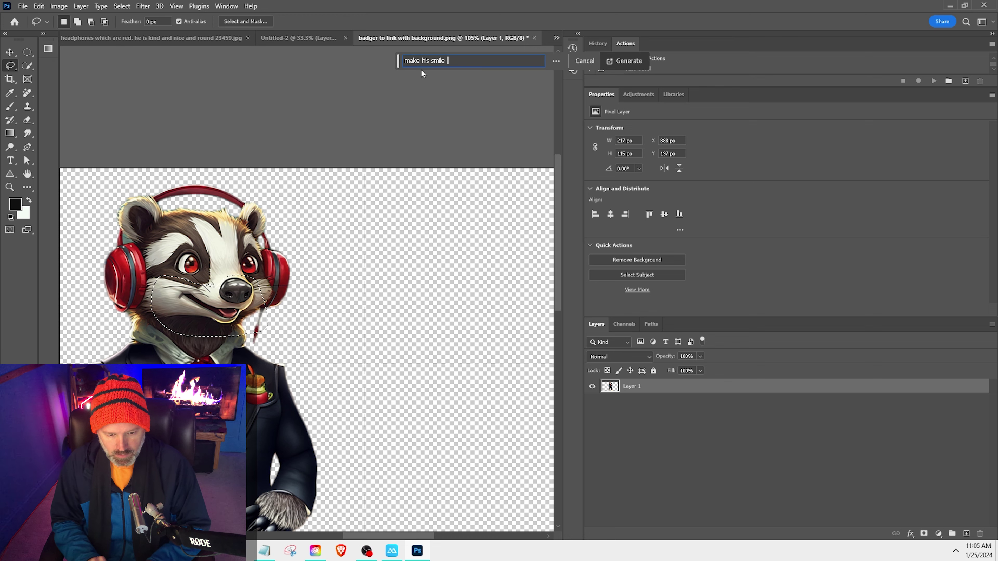
text( big)
text(ger)
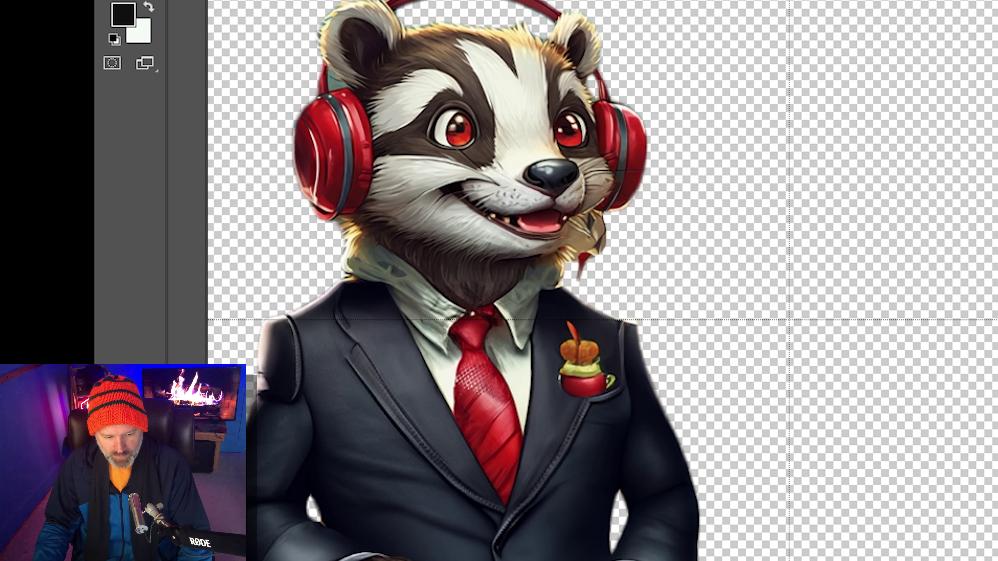
Compare the badger with and without the "make his smile bigger" layer, and leave that layer hidden
click(591, 387)
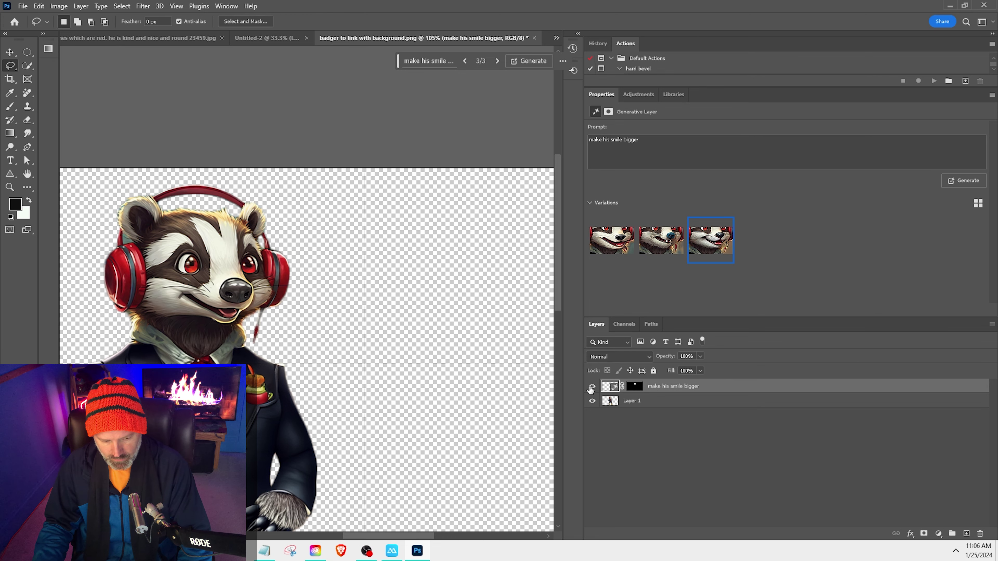
click(592, 387)
click(591, 386)
scroll(297, 376, down, 3)
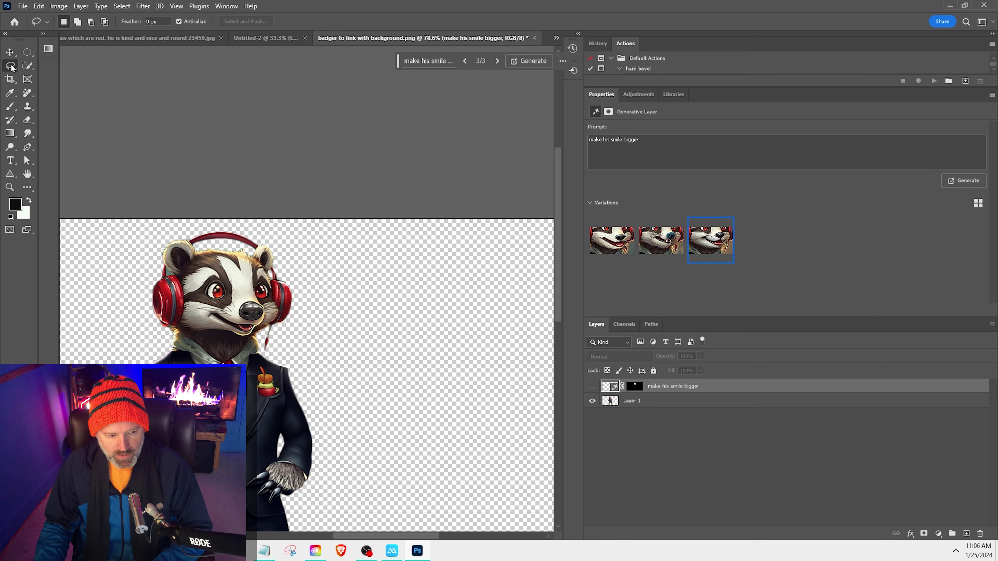
Lasso the area around the badger's eyes and enter a Generative Fill prompt beginning "make his eyes happy"
click(430, 61)
text(make his eyes )
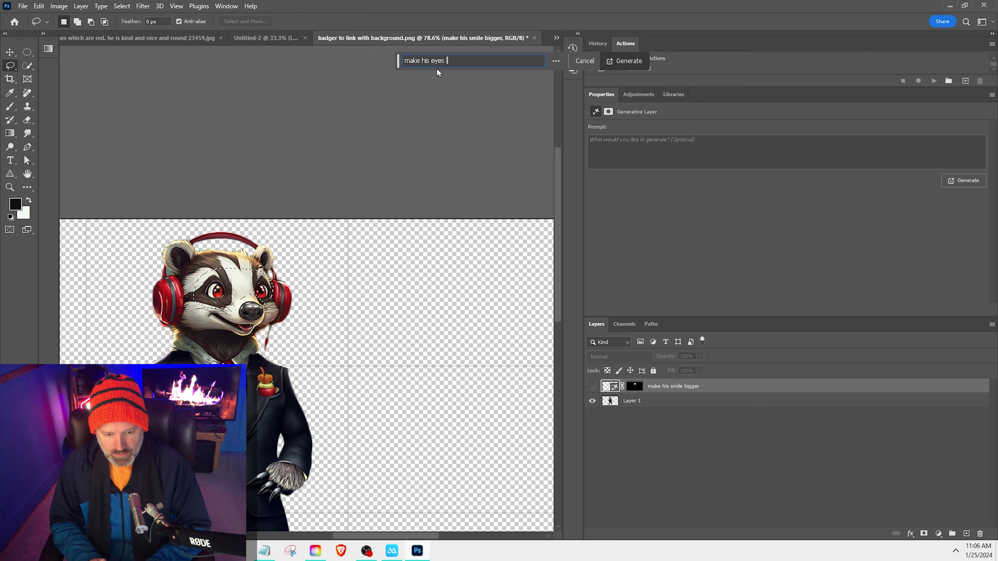
text(happy b)
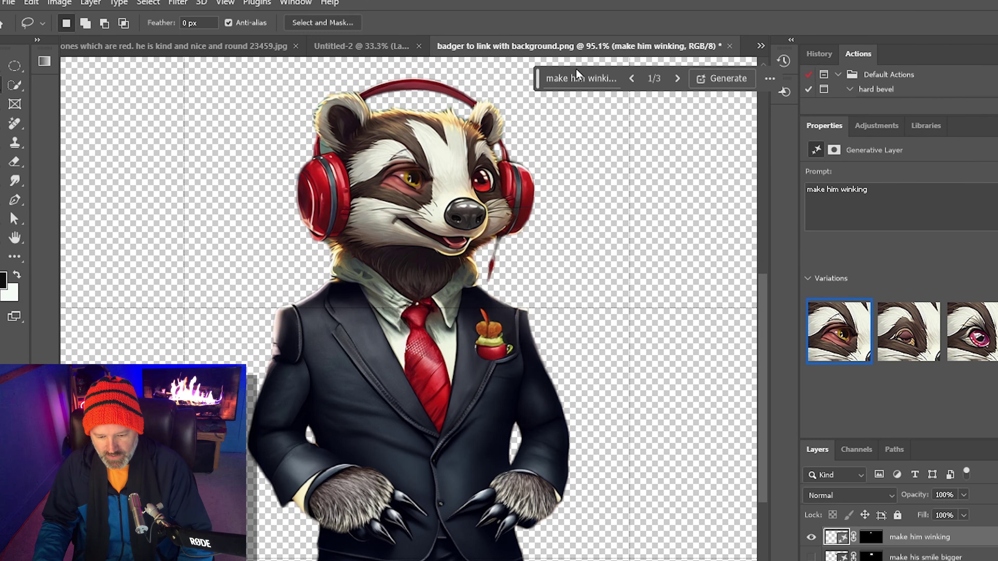
Try the generated variations for "make him winking" on the eye and "put this paw behind his back" on the paw
click(909, 332)
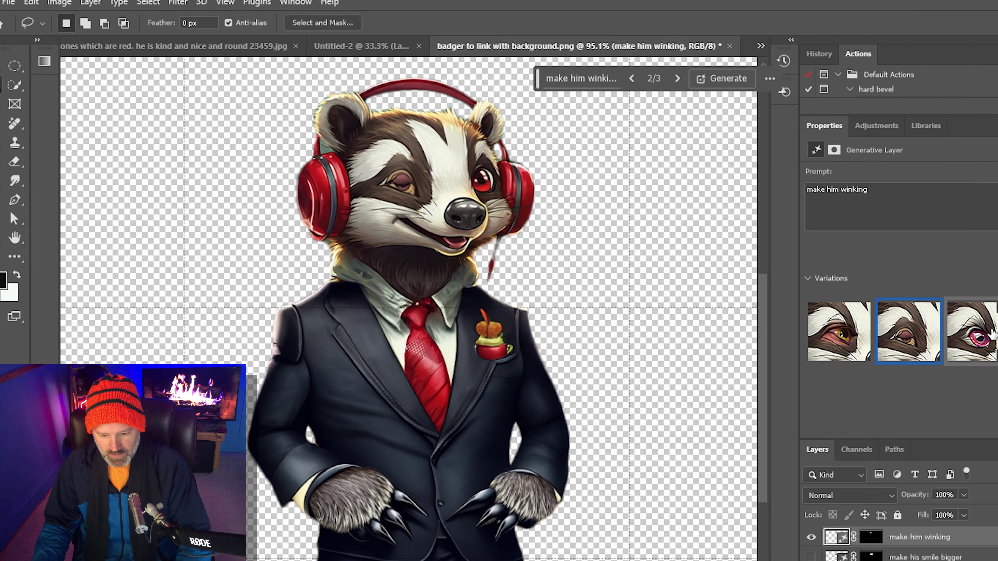
click(984, 334)
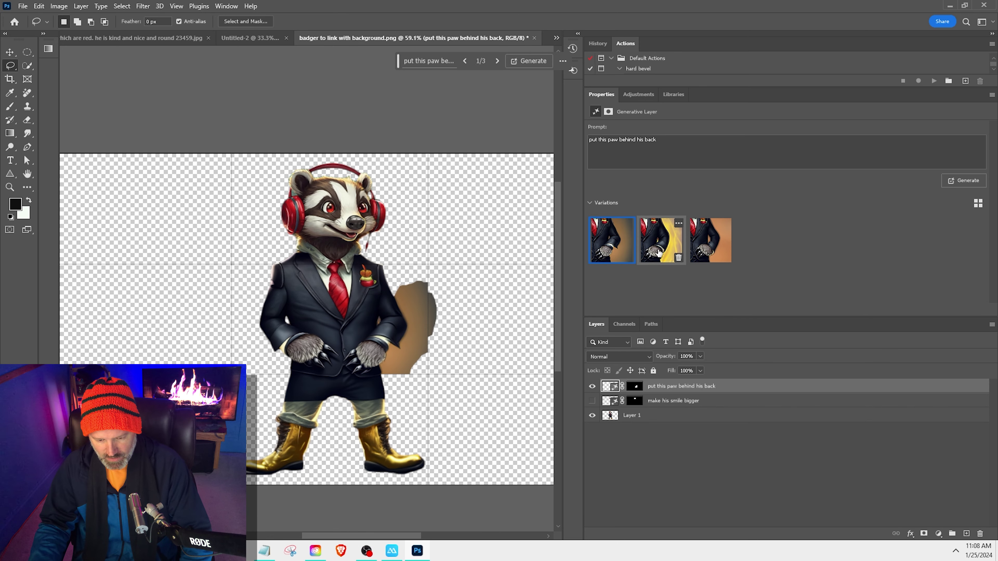
click(653, 251)
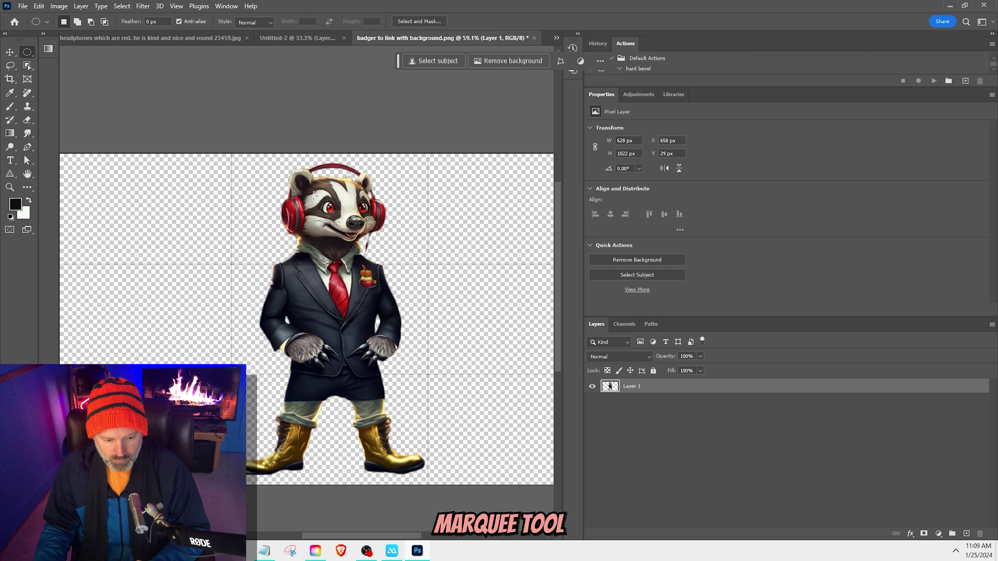
Select one badger eye with an elliptical selection and run Generative Fill with the prompt "make the eye green"
drag(314, 196, 342, 221)
click(440, 63)
text(make the eye green)
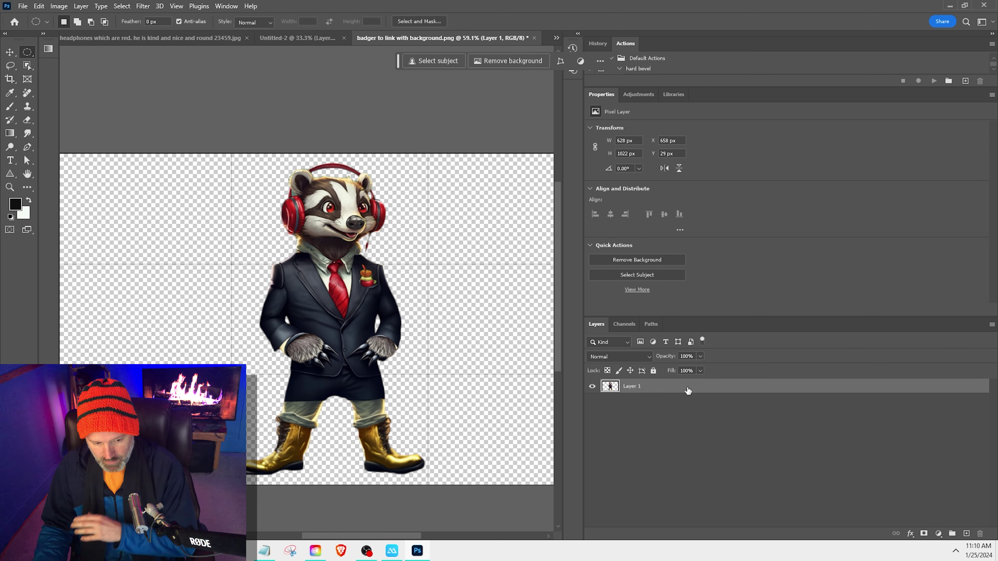
scroll(512, 374, down, 2)
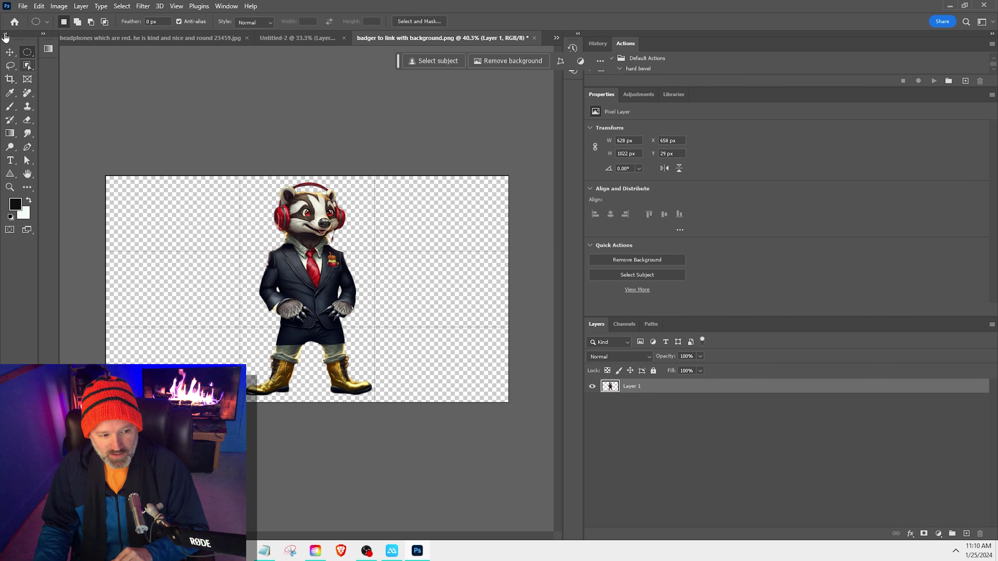
Save the badger PNG, and save the Untitled-1 project to Creative Cloud under a name beginning "new ba"
key(ctrl+s)
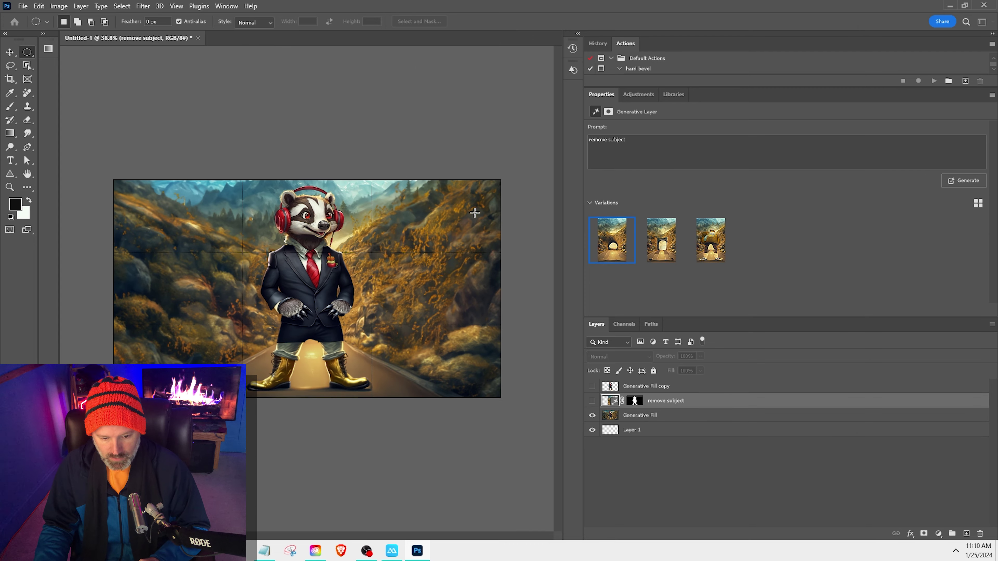
key(ctrl+s)
text(ne)
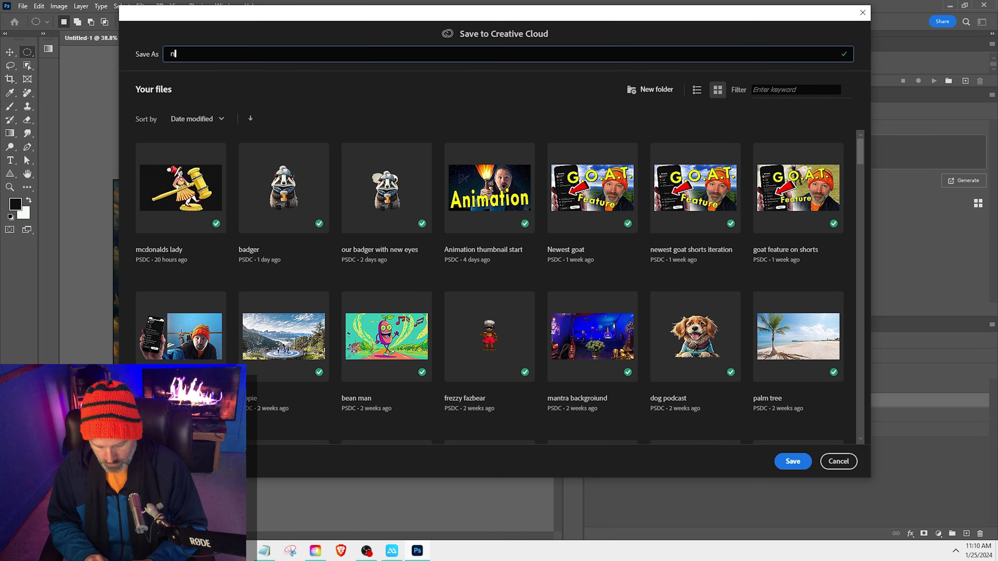
text(w ba)
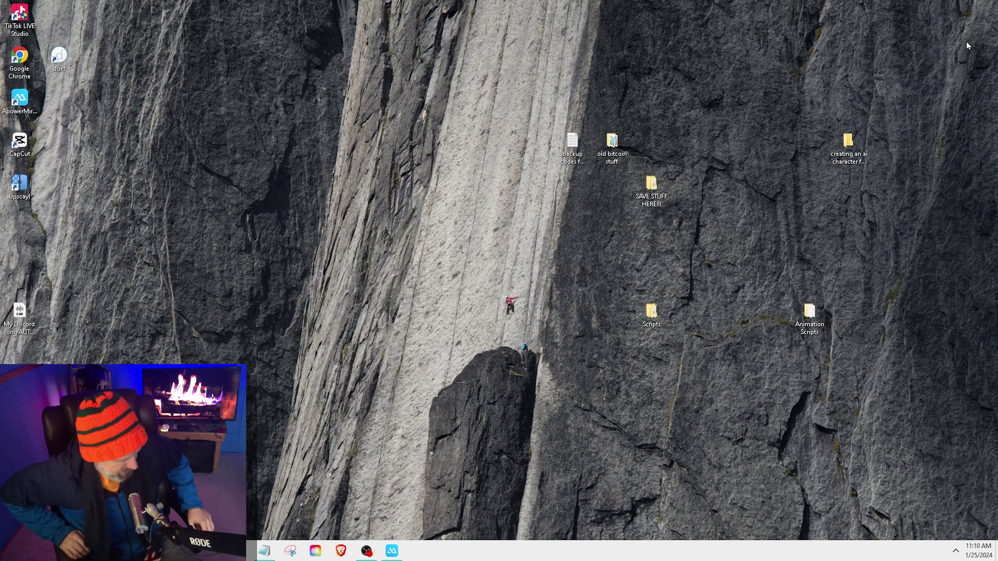